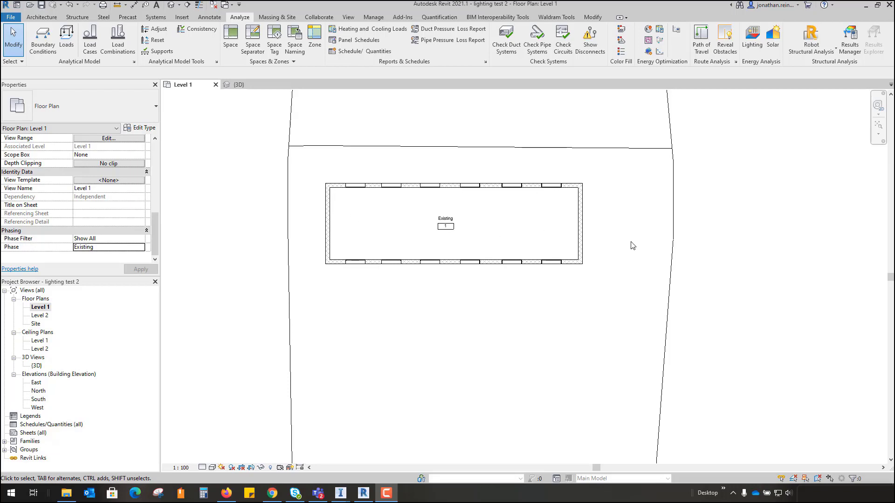
- Set the Level 1 plan view's Phase to New Construction and apply it
click(141, 248)
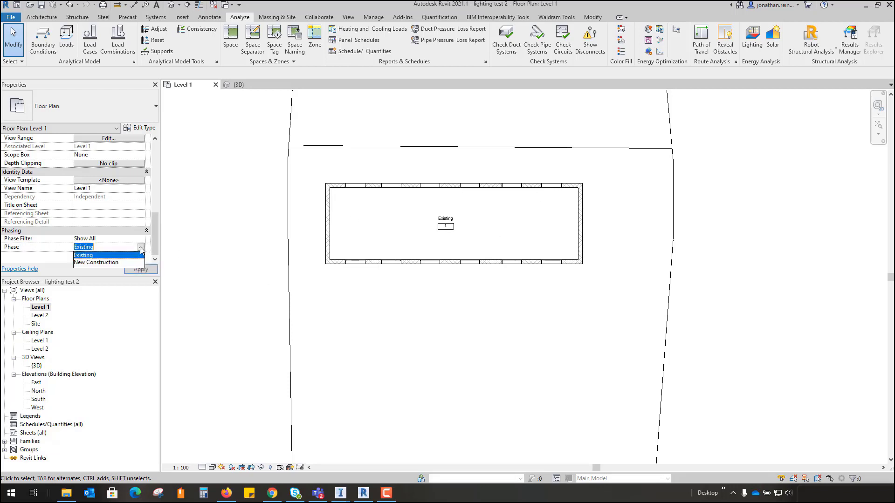
click(107, 262)
click(140, 269)
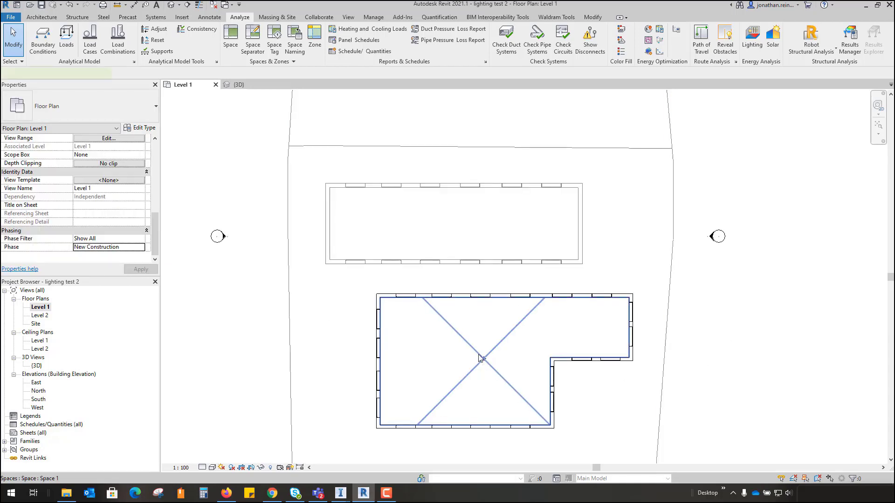
- Inspect the new building's space and the existing building's space, then clear the selection
click(482, 359)
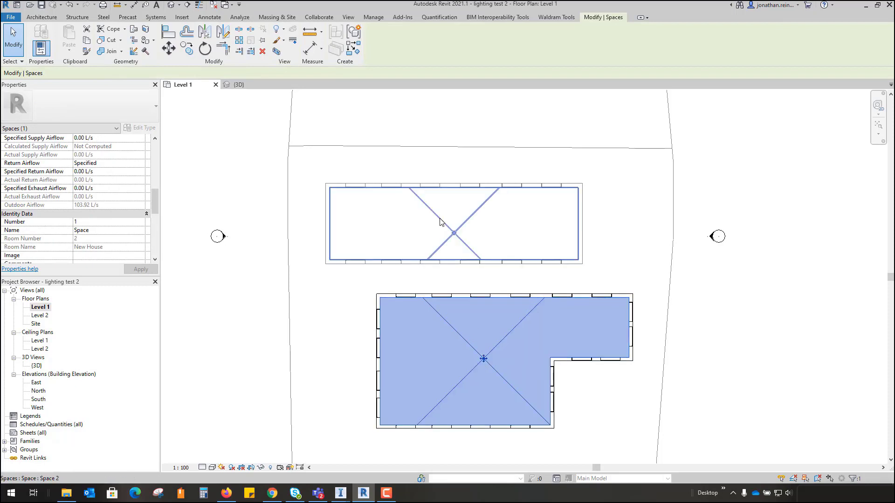
click(439, 218)
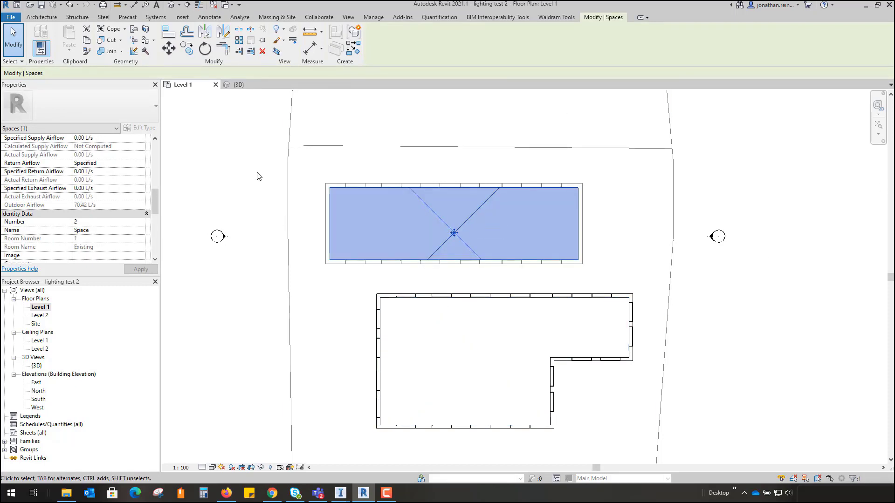
click(240, 148)
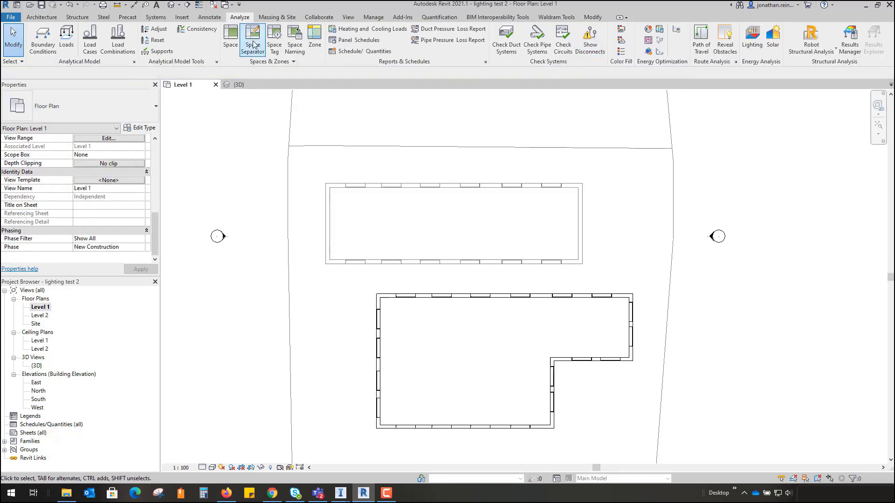
- Launch the cloud lighting analysis and save its analysis type settings
click(755, 37)
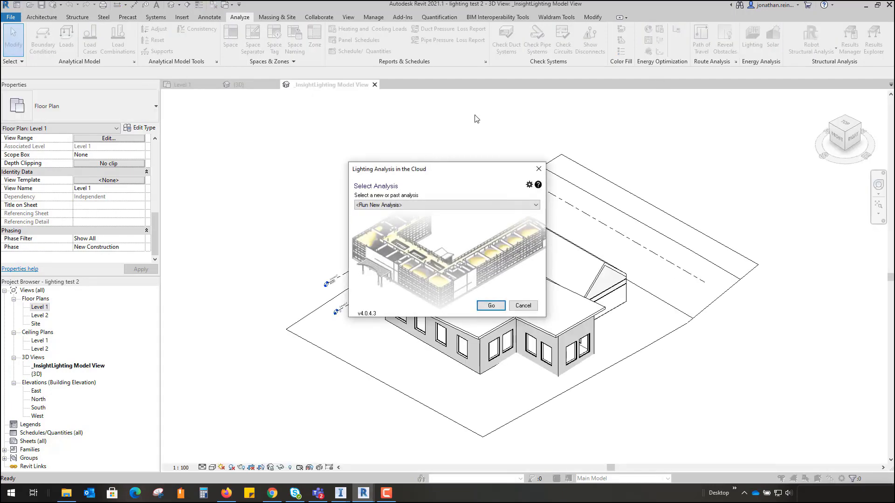
click(528, 184)
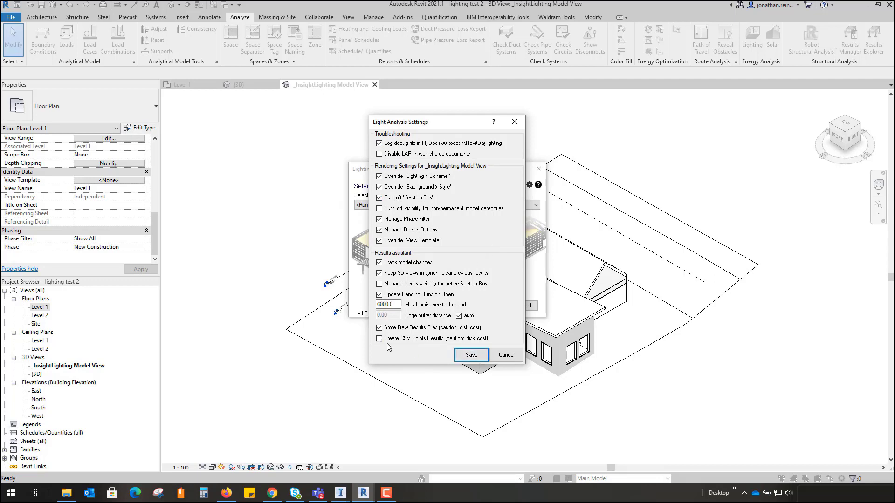
click(471, 355)
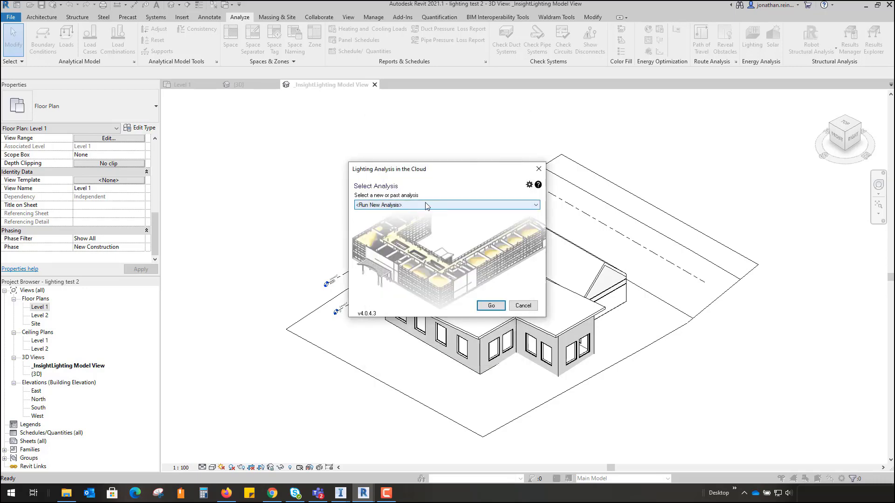
- Run a new analysis, accepting the default Boston weather station
click(367, 206)
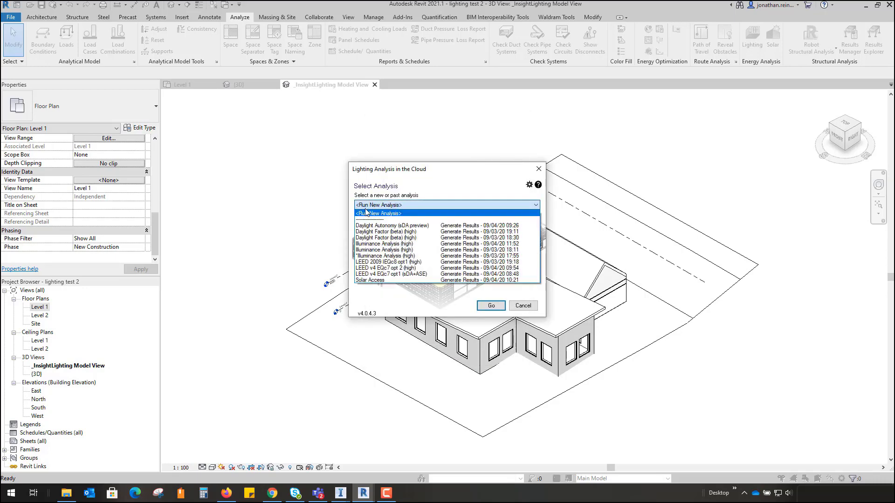
click(394, 214)
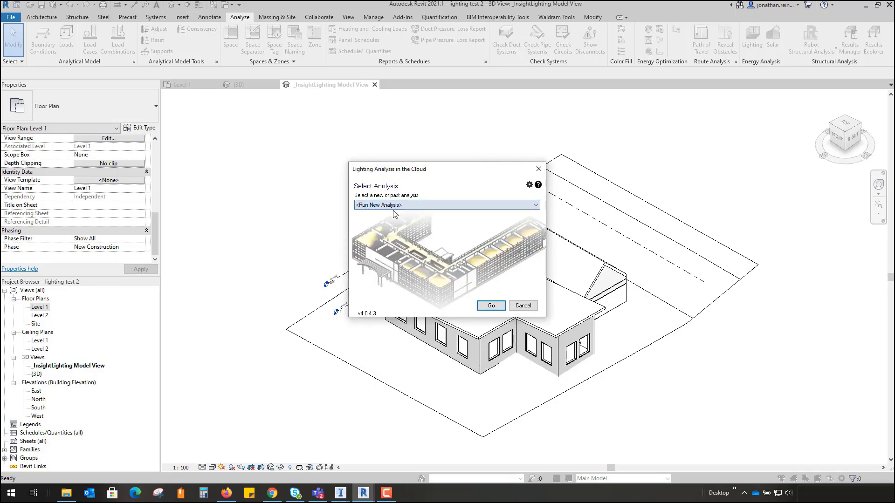
click(491, 306)
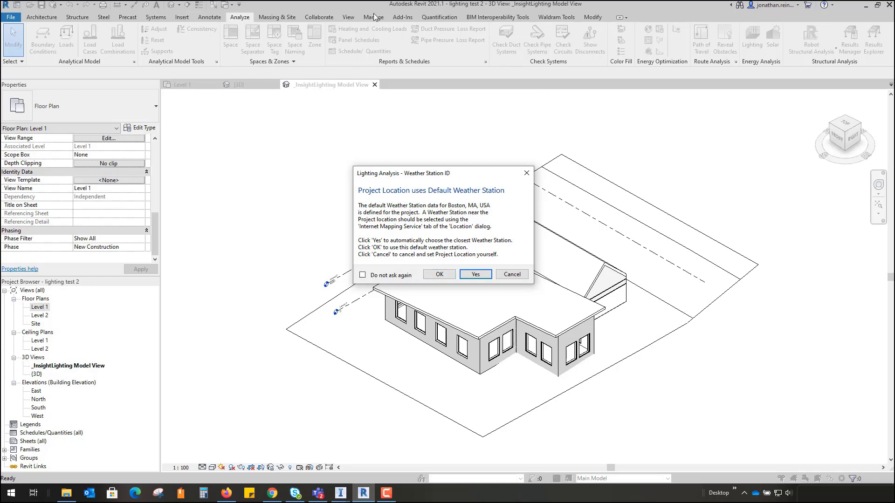
click(439, 274)
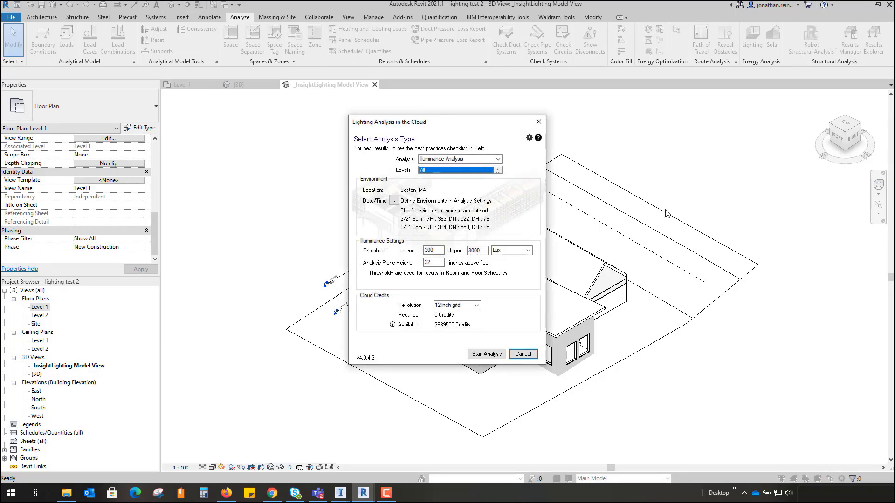
click(497, 160)
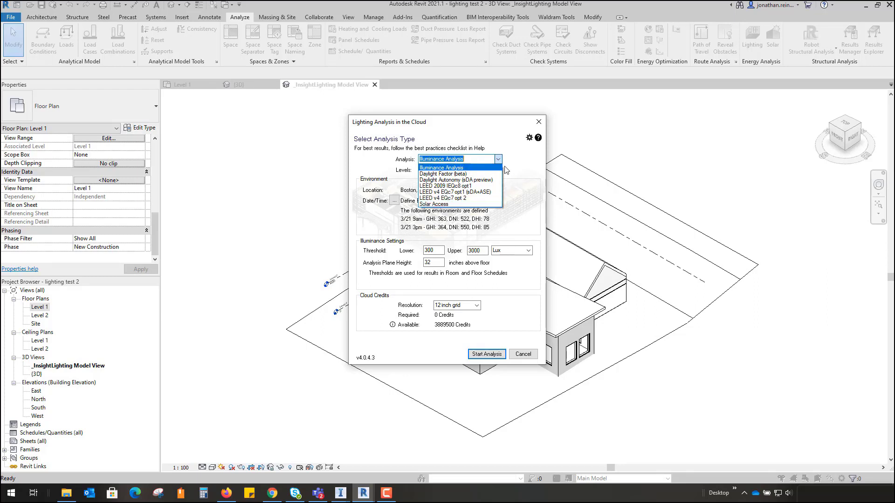
click(520, 167)
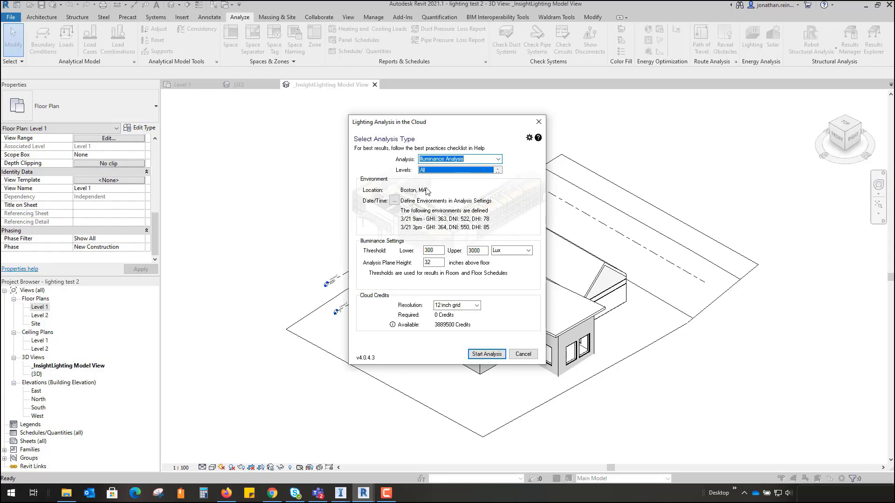
- Keep the Perez All-Weather Sky environment for the analysis times and start the illuminance analysis
click(394, 202)
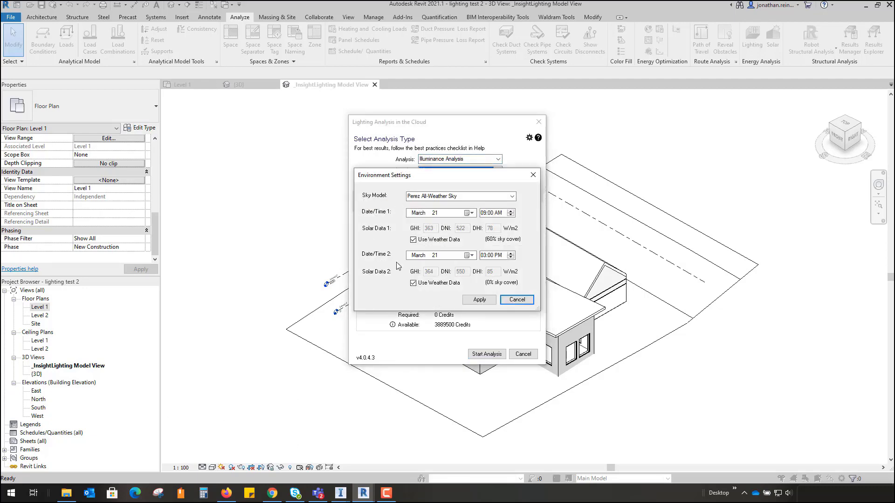
drag(424, 175, 654, 177)
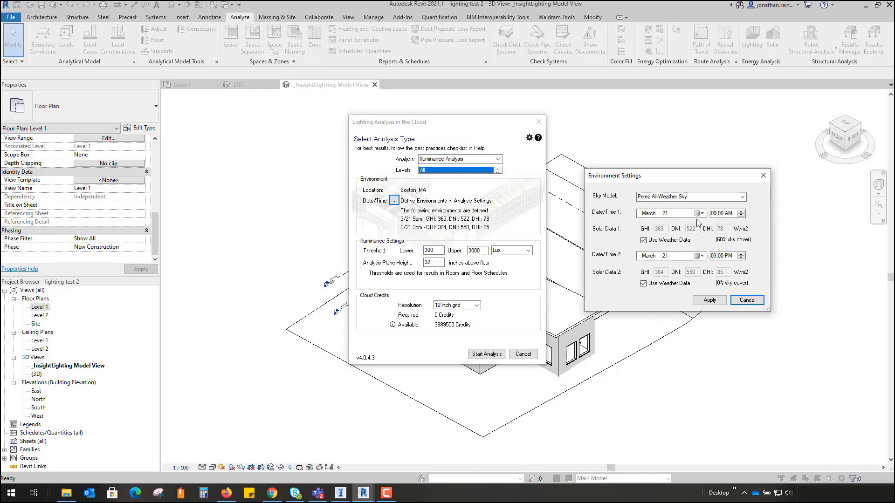
click(741, 196)
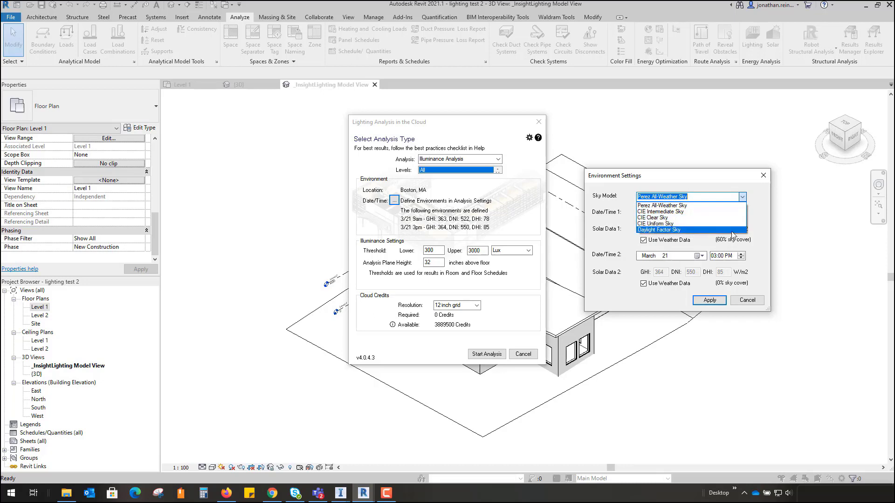
click(768, 204)
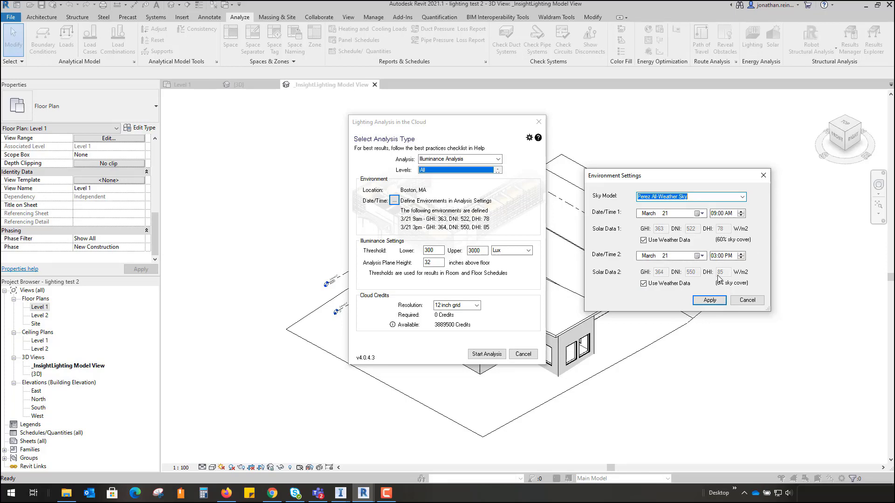
click(709, 300)
click(487, 354)
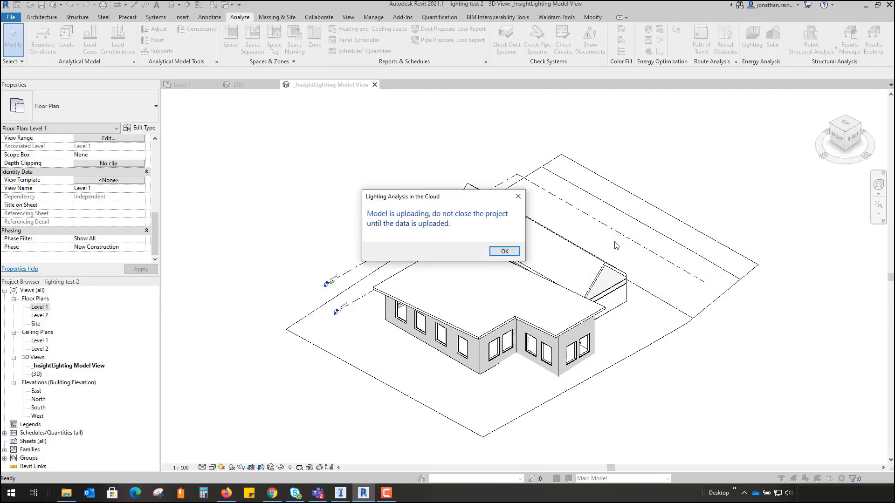
- Dismiss the upload notice, select the _InsightLighting Model View, and save the project when reopening Lighting
click(506, 252)
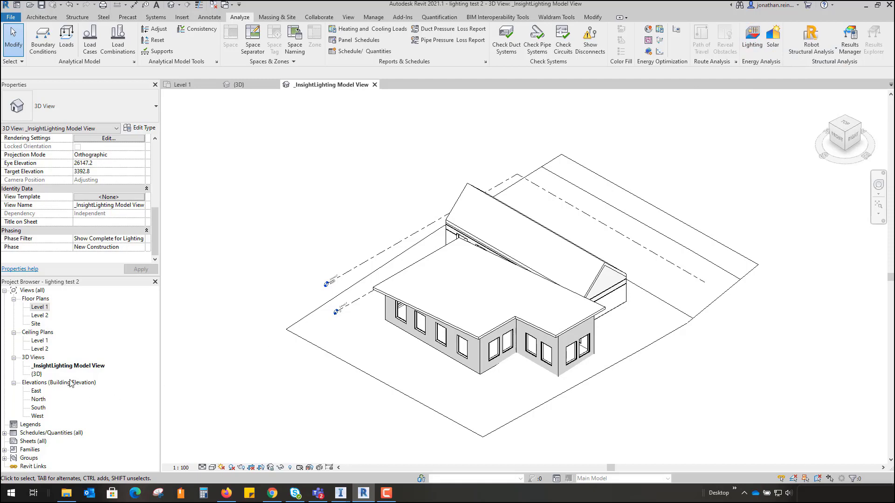
click(83, 367)
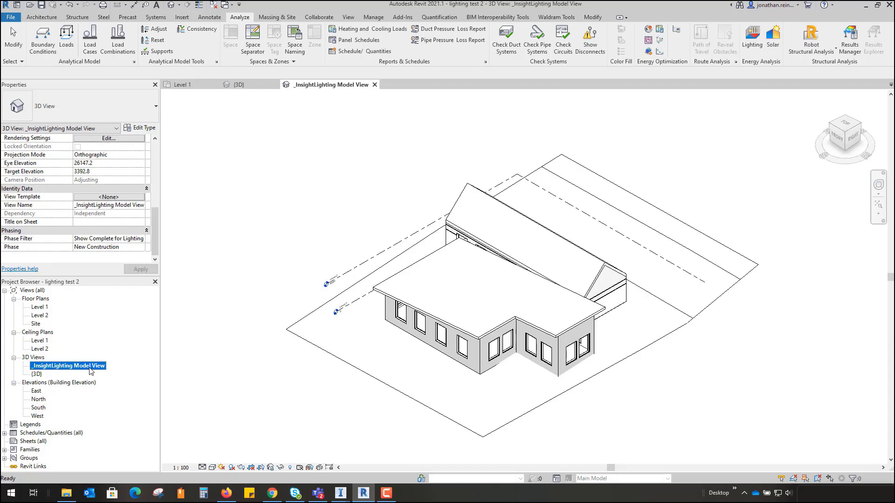
click(751, 40)
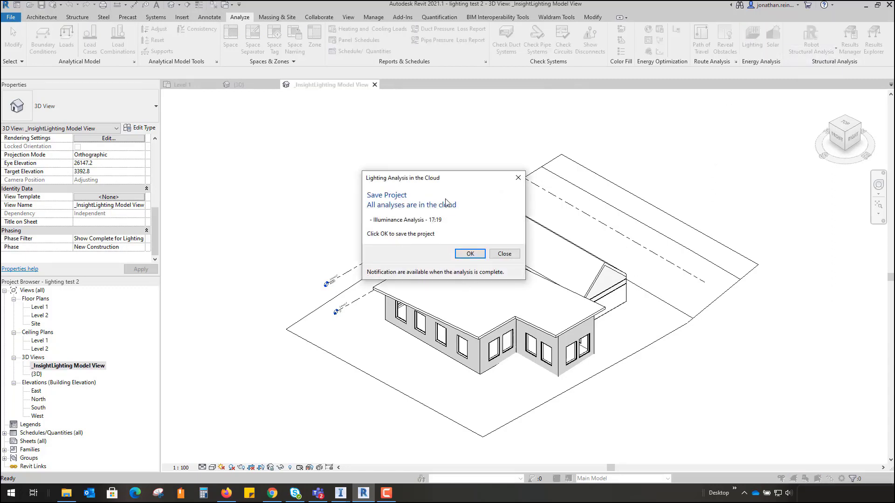
click(469, 254)
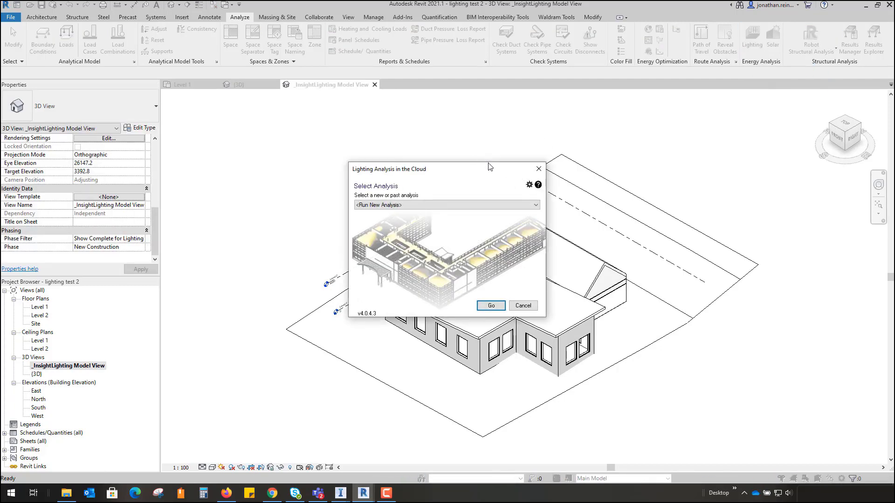
- Load the Illuminance Analysis (high) 09/03/20 17:55 results to see 68% total passing
click(522, 205)
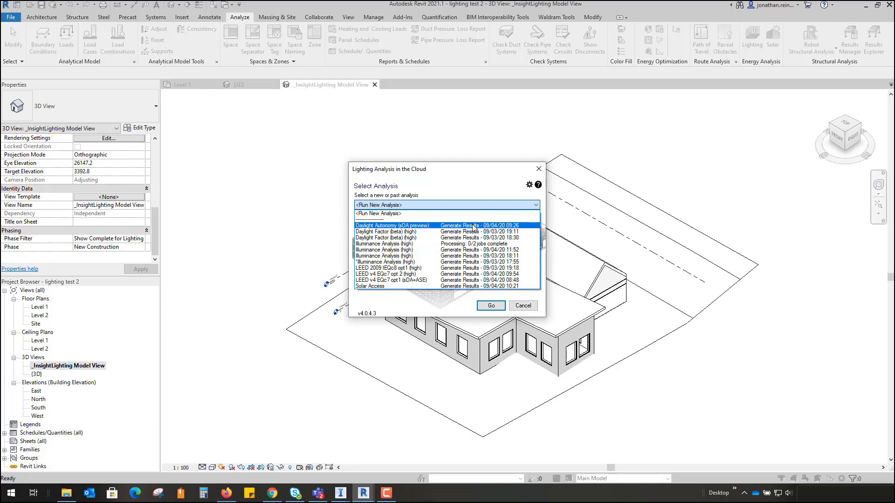
click(436, 264)
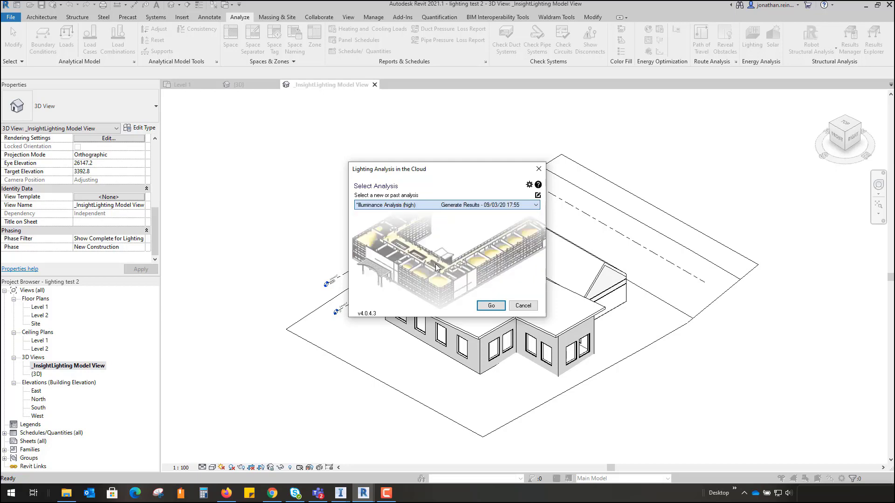
click(491, 306)
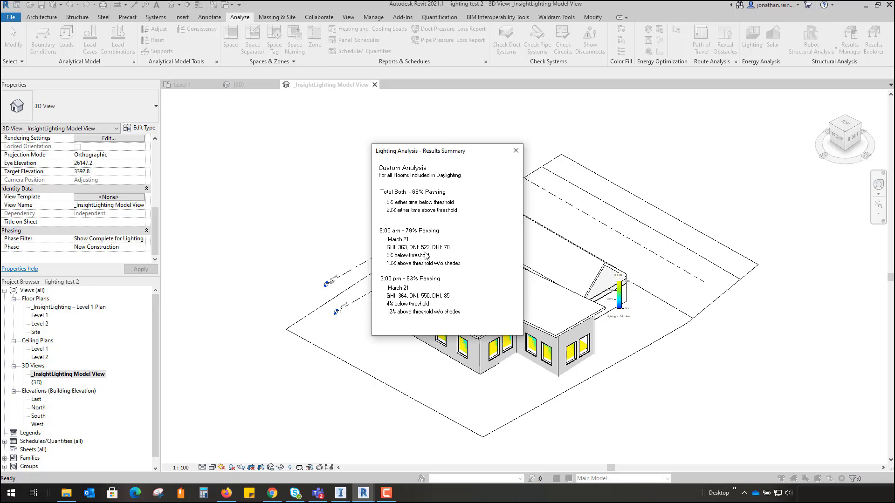
- Close the results summary, save the project, and select the window illuminance results
click(515, 151)
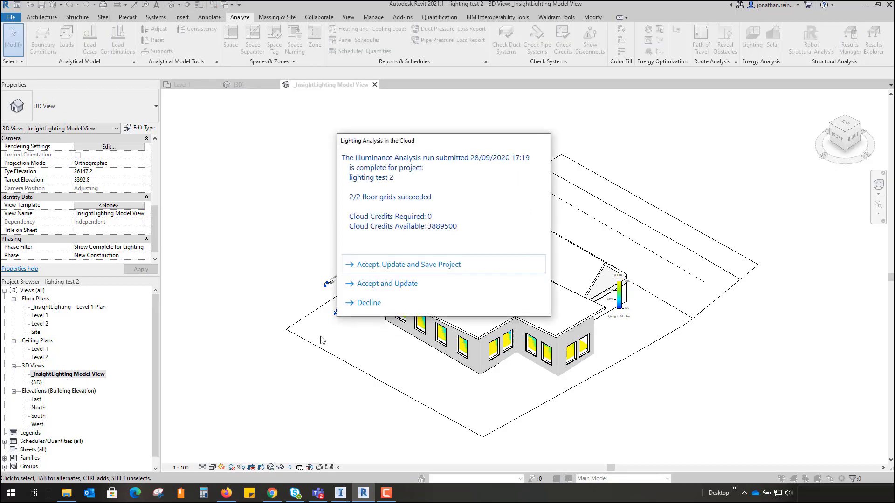
click(412, 271)
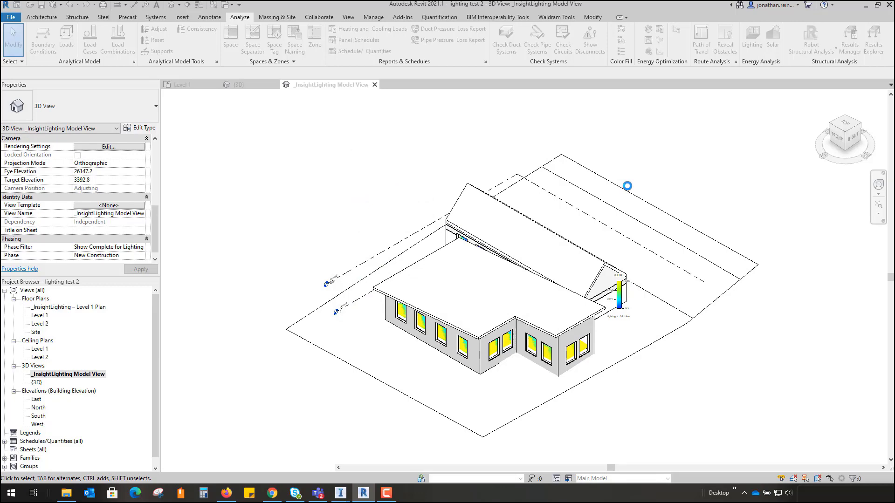
scroll(569, 362, up, 5)
click(574, 361)
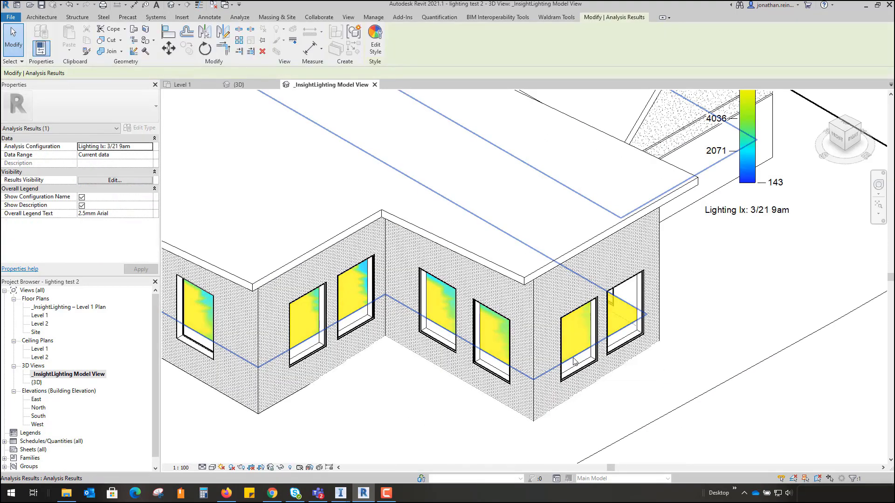
scroll(574, 361, down, 6)
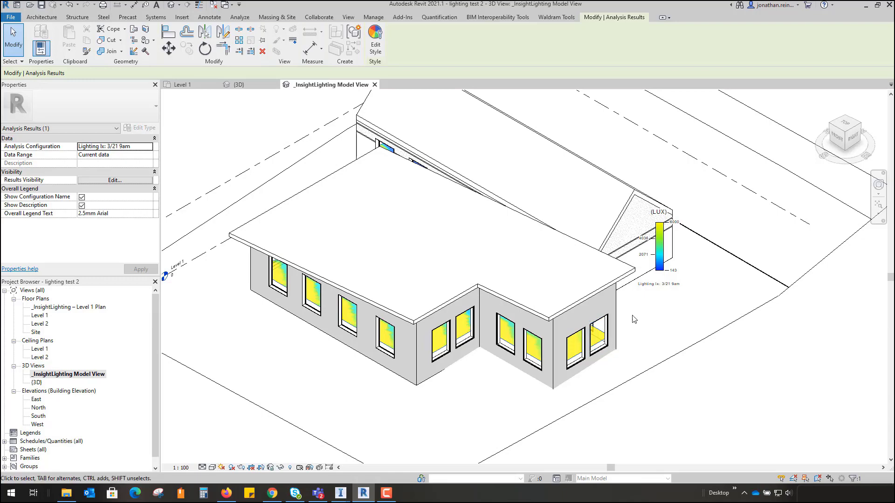
- Drag the 143–6000 Lux legend down-right beside the building and deselect it
click(662, 246)
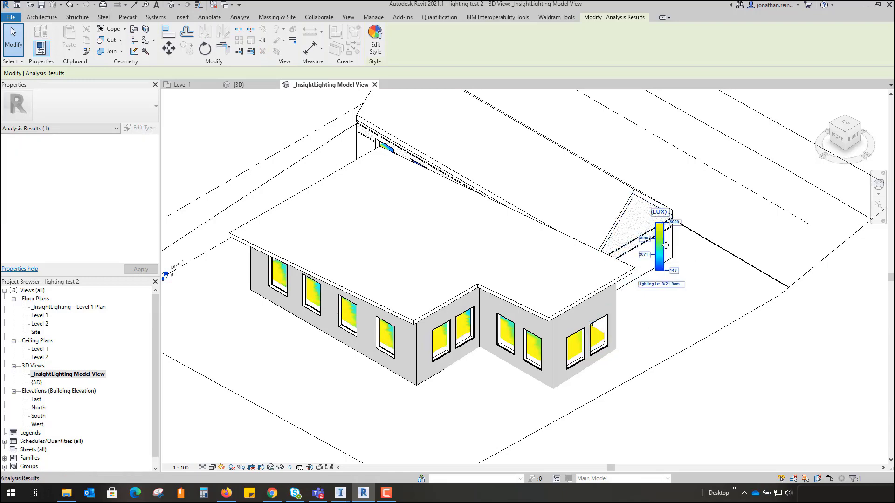
drag(666, 246, 702, 281)
key(Escape)
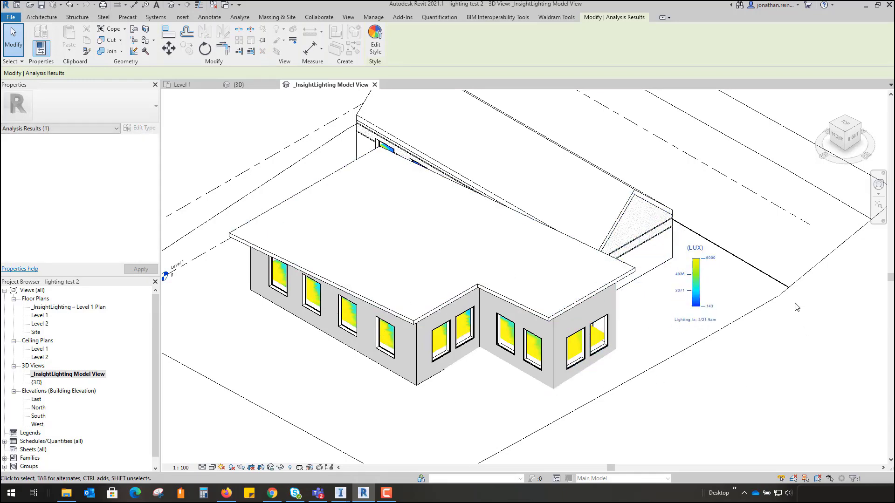
scroll(705, 256, up, 3)
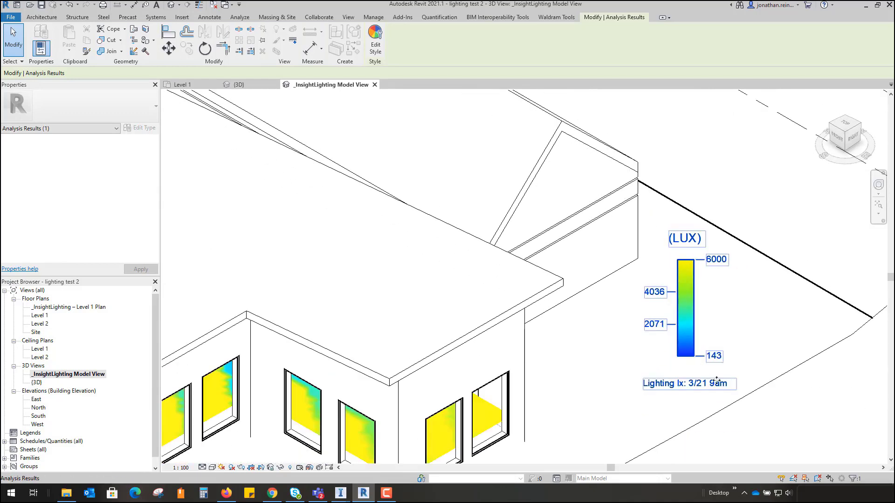
scroll(716, 381, down, 3)
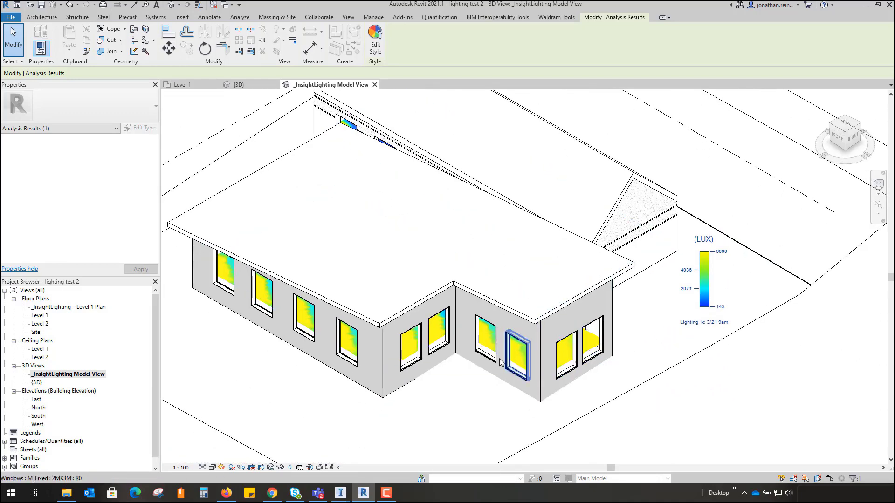
- Open _InsightLighting – Level 1 Plan, zoom in, and move the lux legend beside the upper room
click(87, 309)
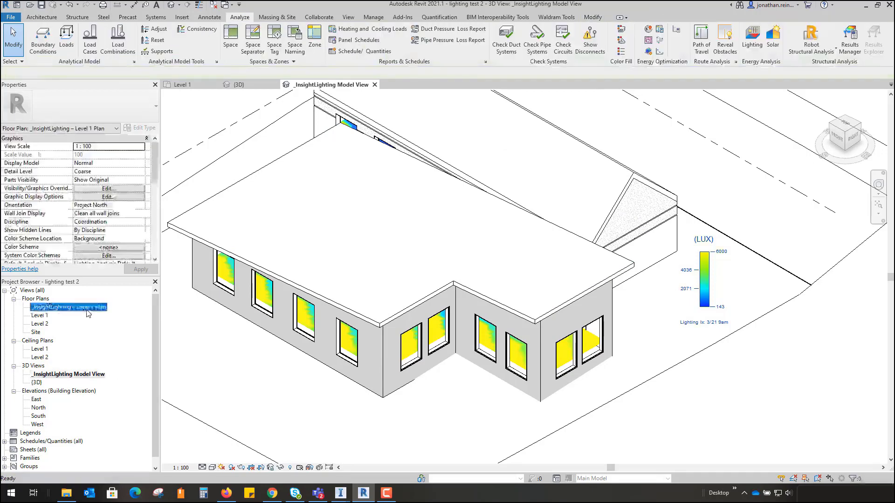
double_click(86, 310)
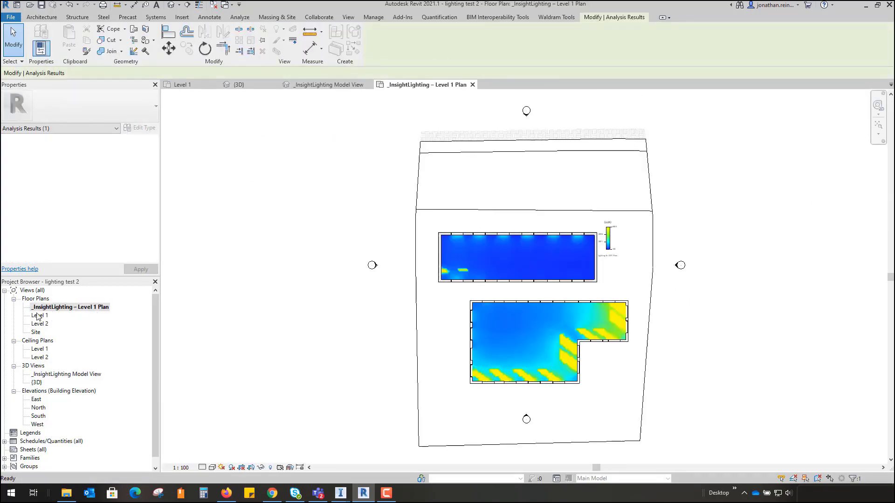
scroll(617, 290, up, 3)
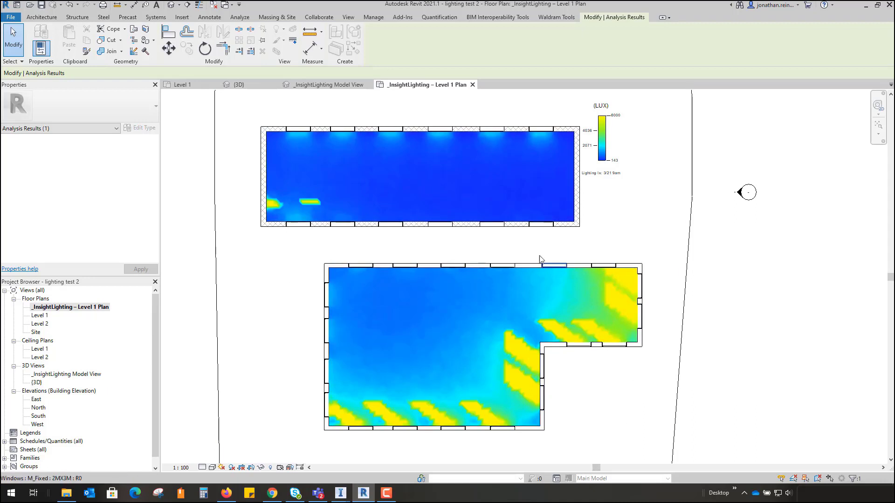
click(606, 122)
drag(607, 123, 627, 196)
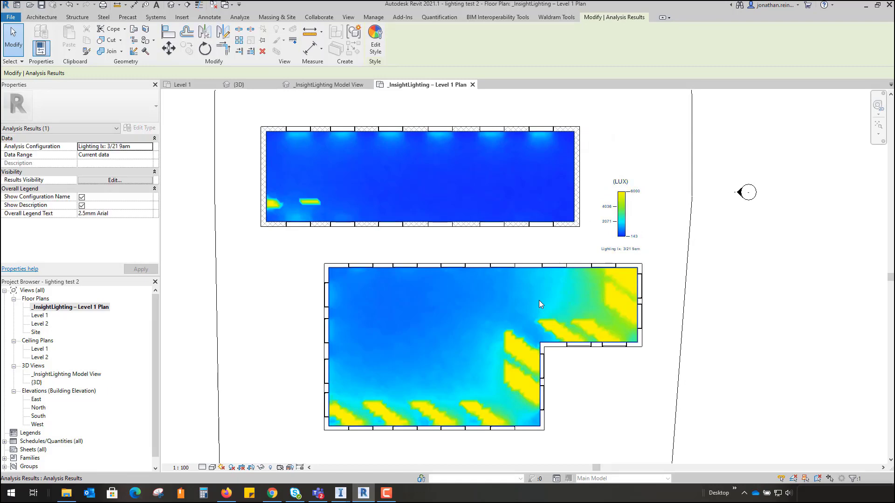
click(376, 47)
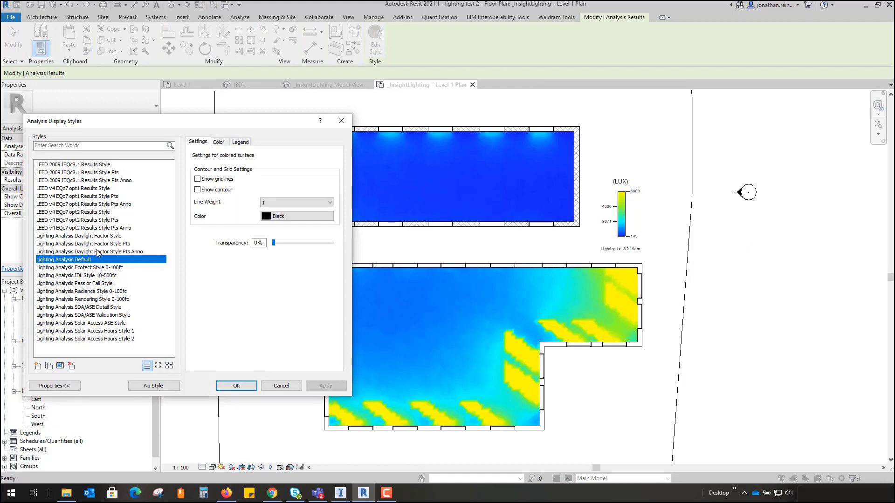
- Apply the Lighting Analysis Daylight Factor Style Pts Anno style to show numeric lux values
click(124, 252)
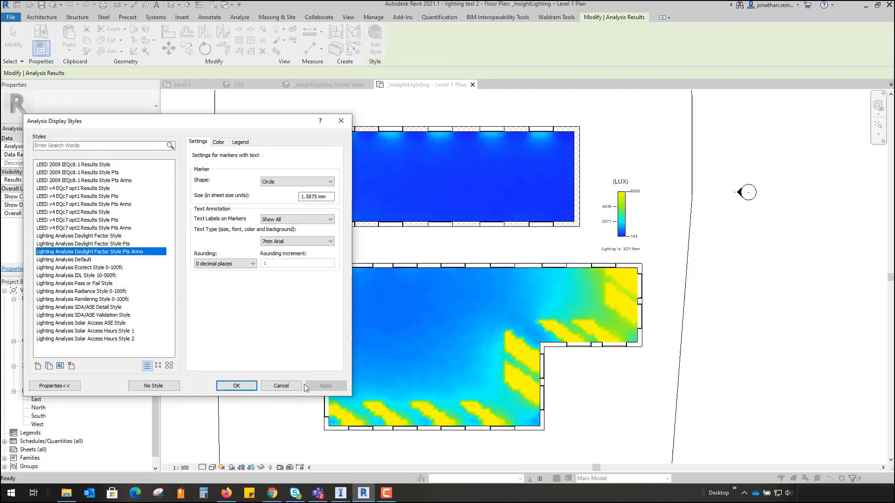
click(249, 387)
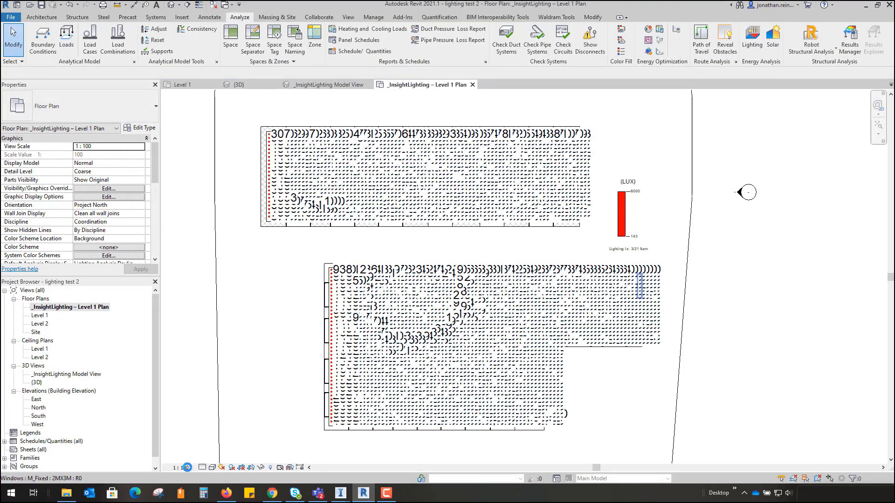
- Set the plan scale to 1:10 and choose Lighting Analysis Default for the results grid
click(182, 467)
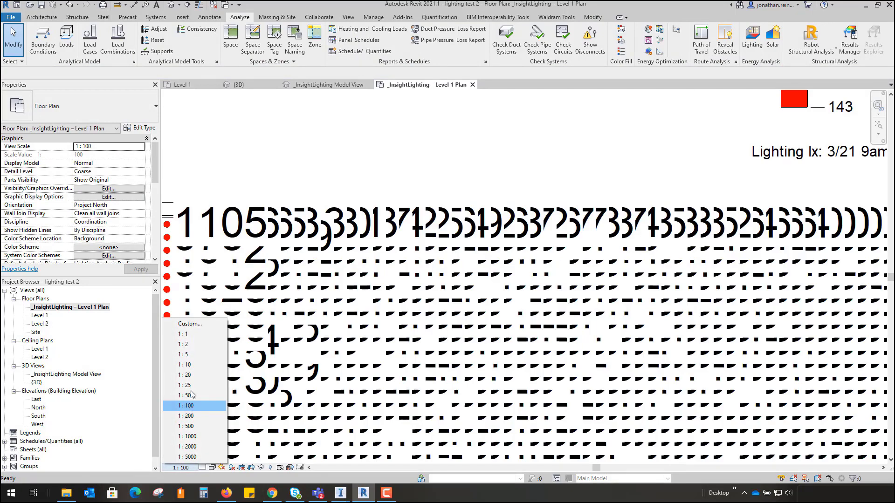
click(193, 366)
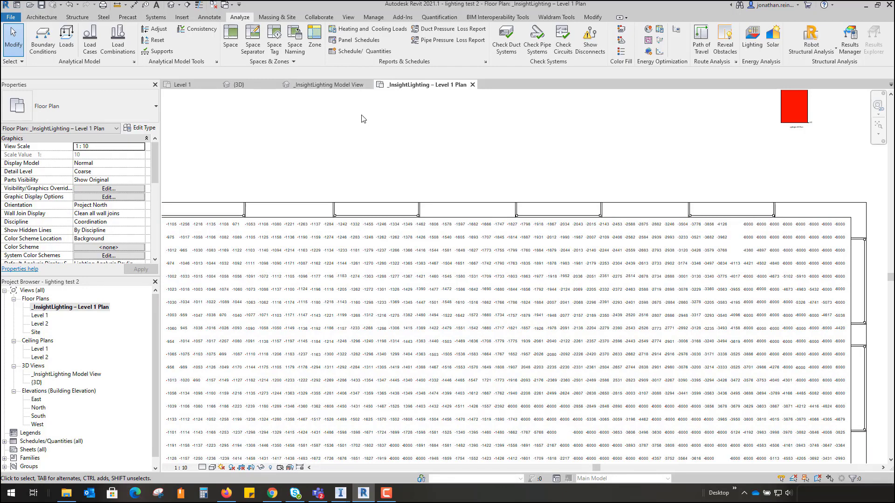
click(669, 293)
click(377, 35)
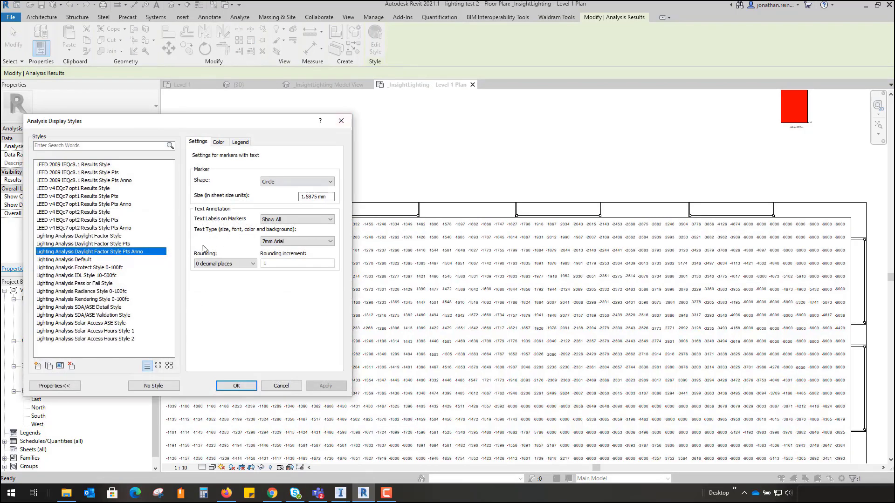
click(86, 259)
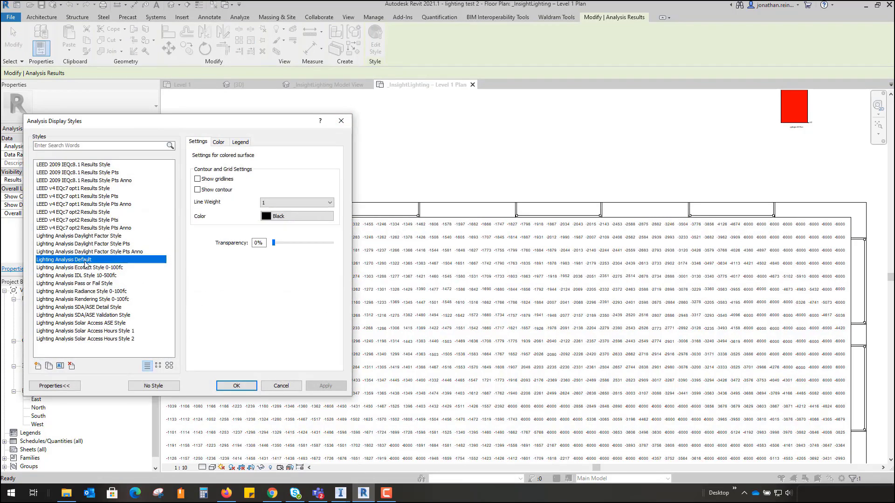
- Apply the Lighting Analysis Default coloured-surface style to the plan results
click(237, 386)
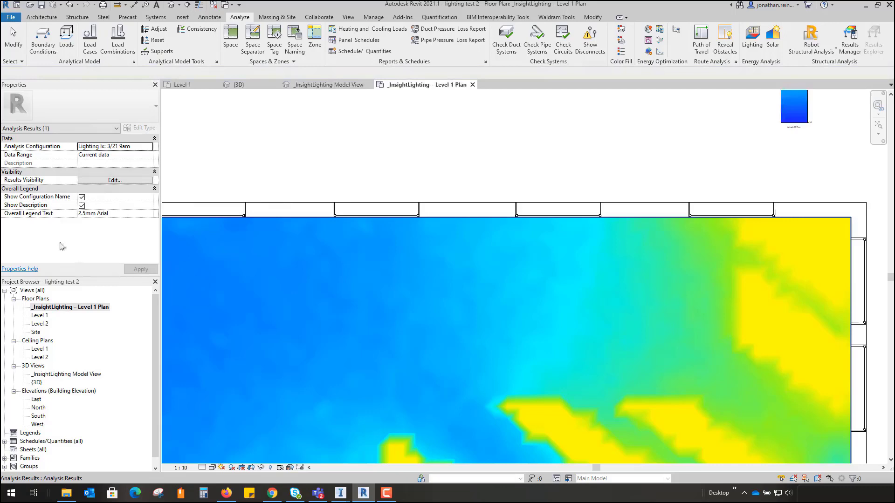
click(513, 150)
scroll(512, 173, down, 4)
scroll(512, 173, down, 3)
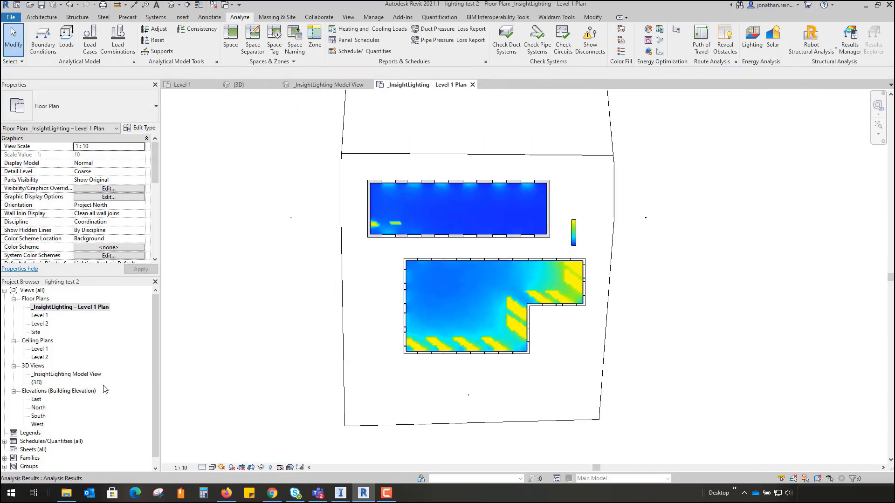
- Cut the _InsightLighting Model View with a lowered section box, then reopen the Level 1 plan
double_click(40, 375)
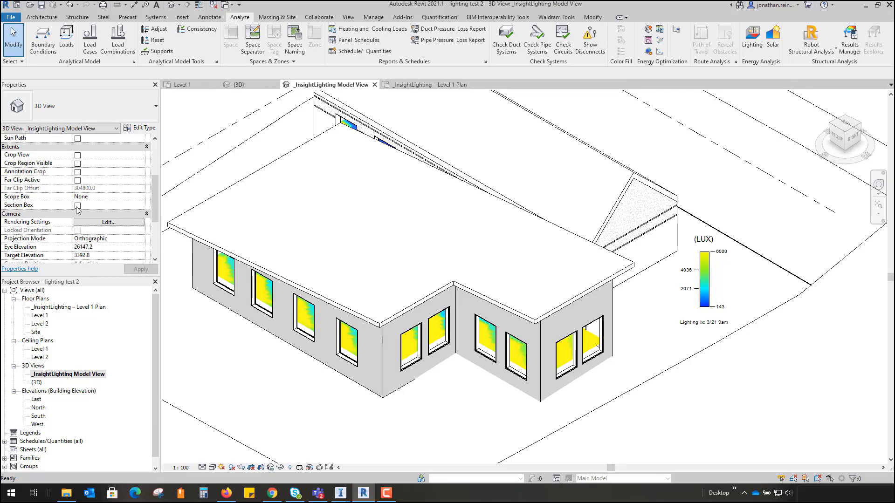
click(77, 208)
scroll(457, 359, down, 2)
click(457, 360)
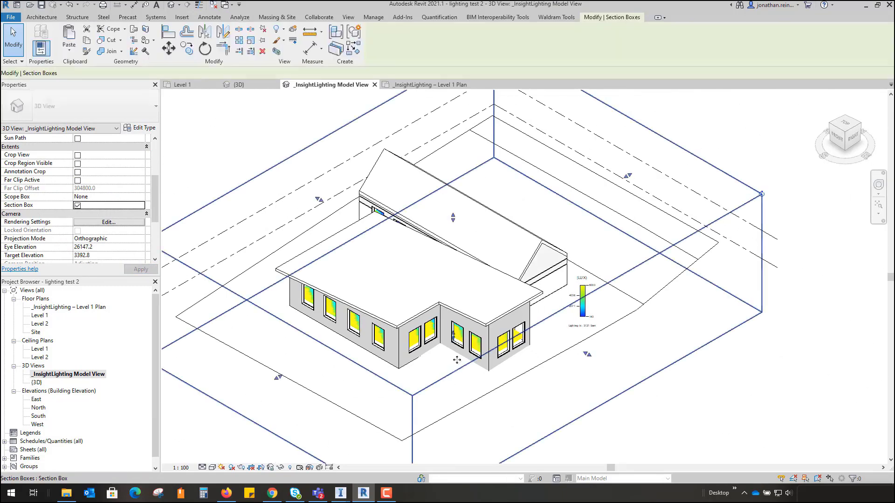
drag(453, 218, 452, 263)
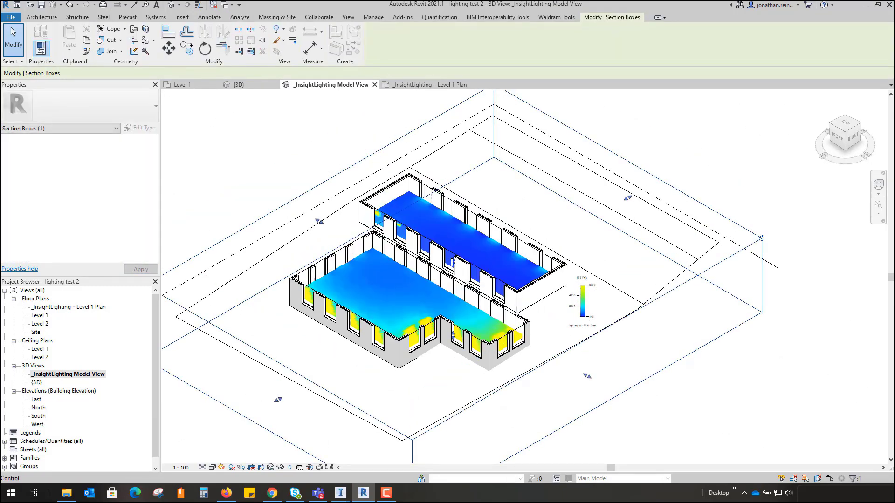
shift+middle_drag(452, 263, 540, 228)
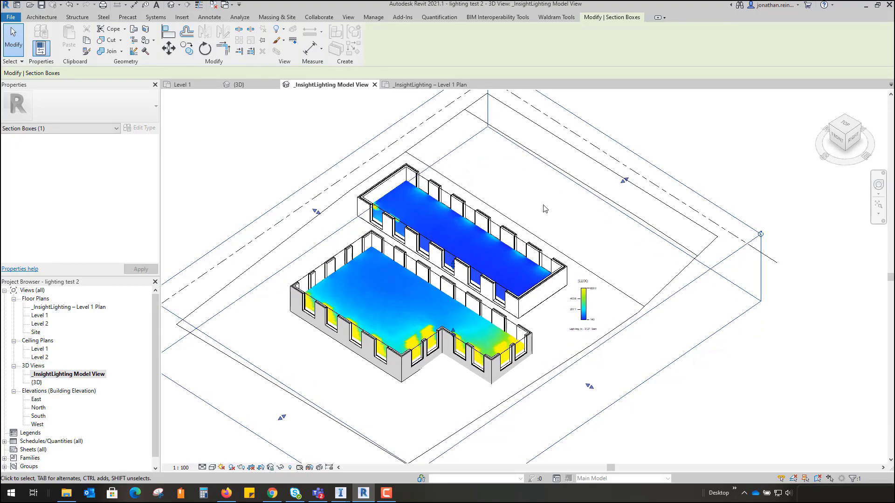
shift+middle_drag(410, 354, 493, 279)
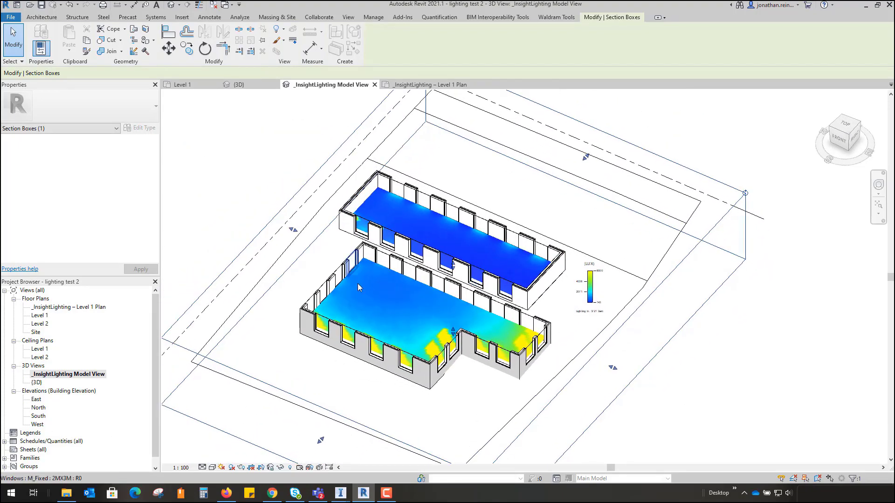
double_click(76, 307)
scroll(501, 298, up, 5)
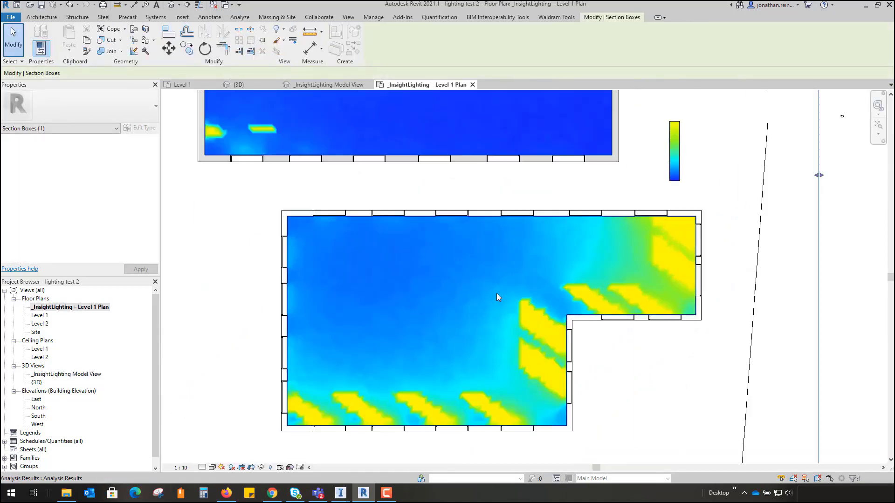
- Draw an Interior - 135mm Partition (2-hr) wall enclosing a small room in the plan's upper-right corner
click(41, 17)
click(37, 40)
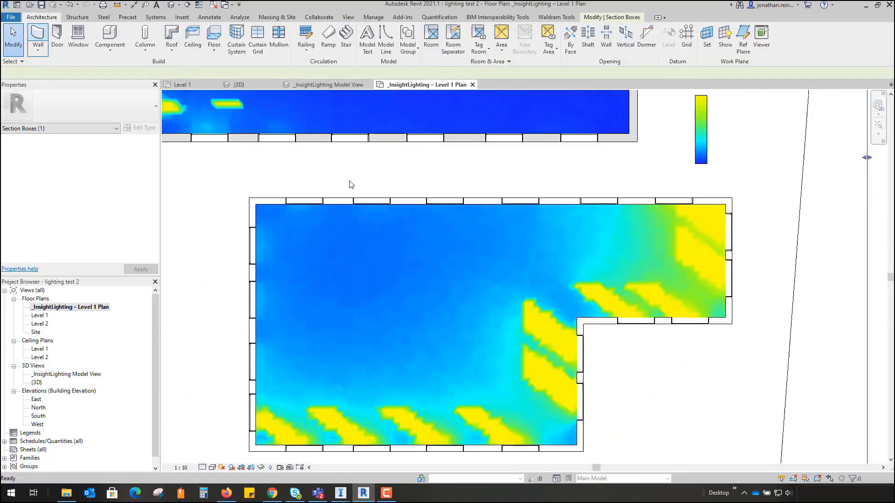
middle_drag(479, 299, 449, 226)
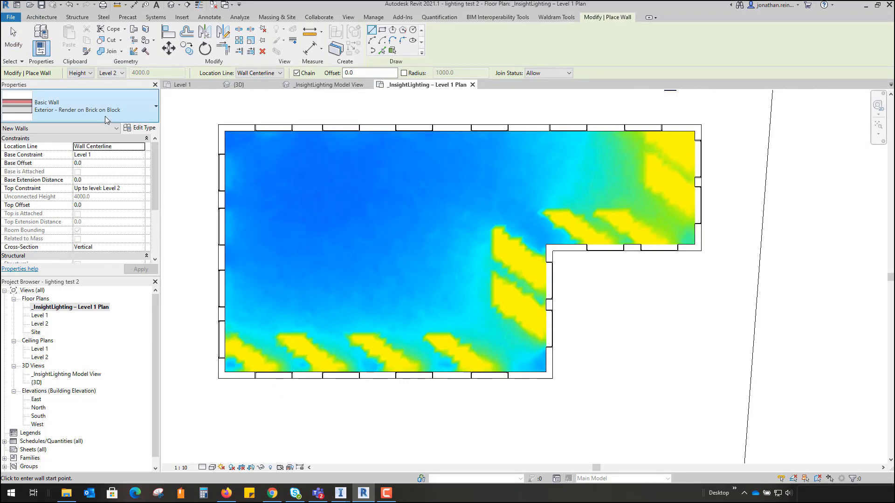
click(80, 111)
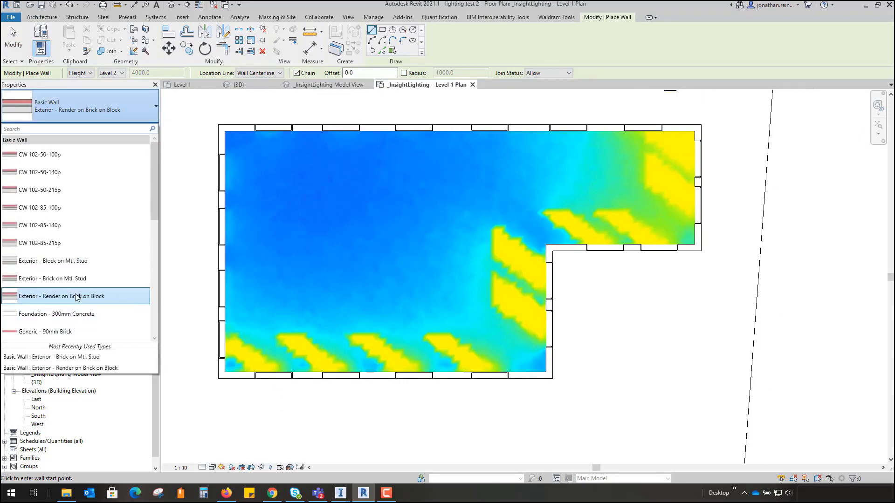
scroll(60, 294, down, 3)
click(70, 276)
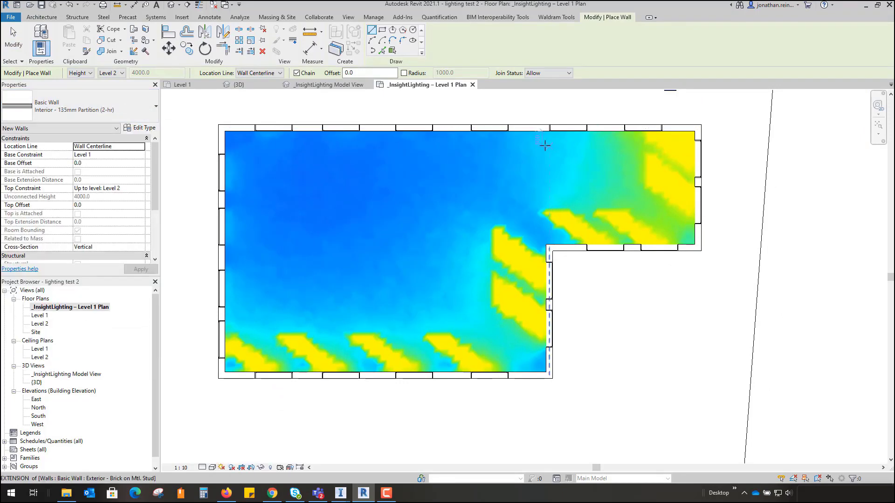
scroll(543, 144, up, 2)
click(554, 319)
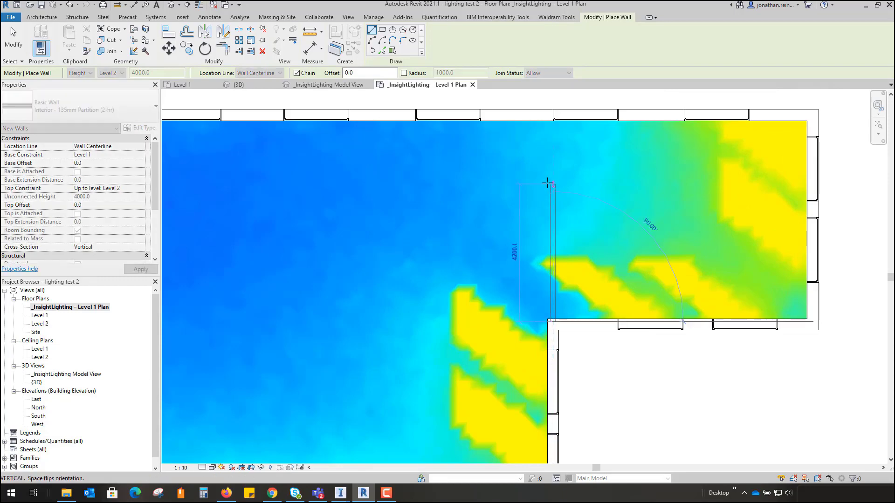
click(553, 184)
click(681, 184)
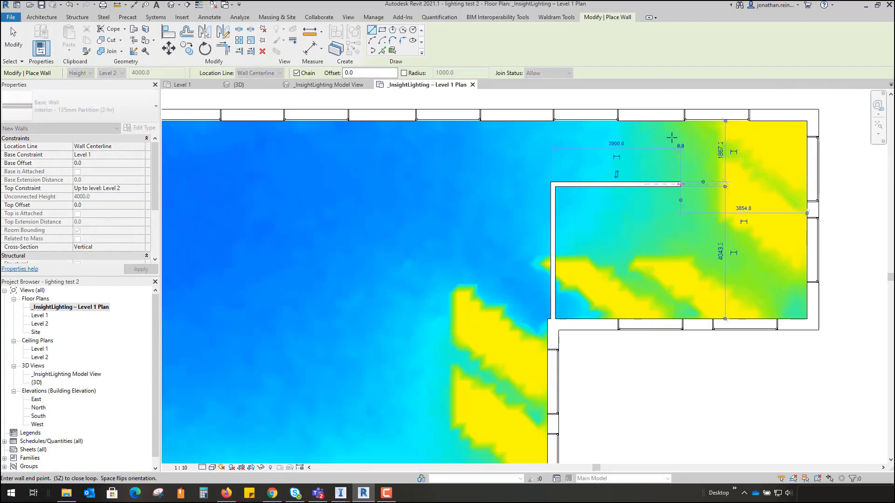
click(681, 117)
key(Escape)
key(Escape)
- Start Room placement with RM in the Level 1 Plan, then exit it
scroll(619, 214, down, 3)
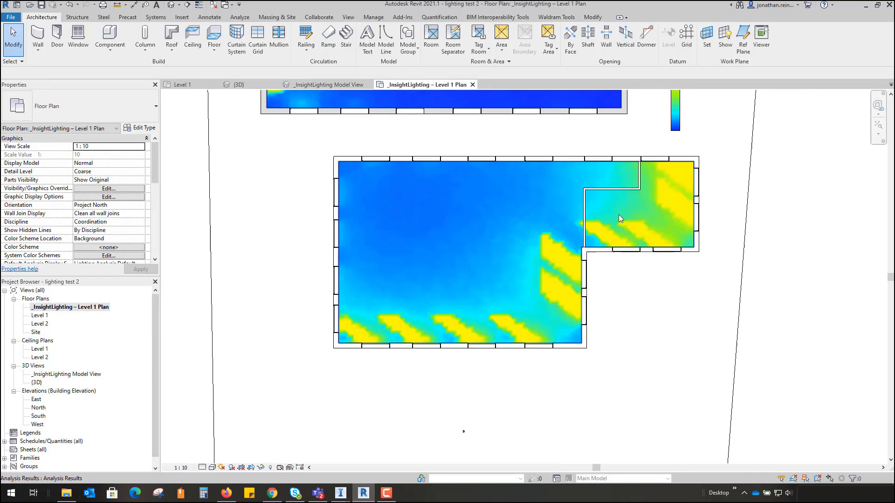
key(r)
key(m)
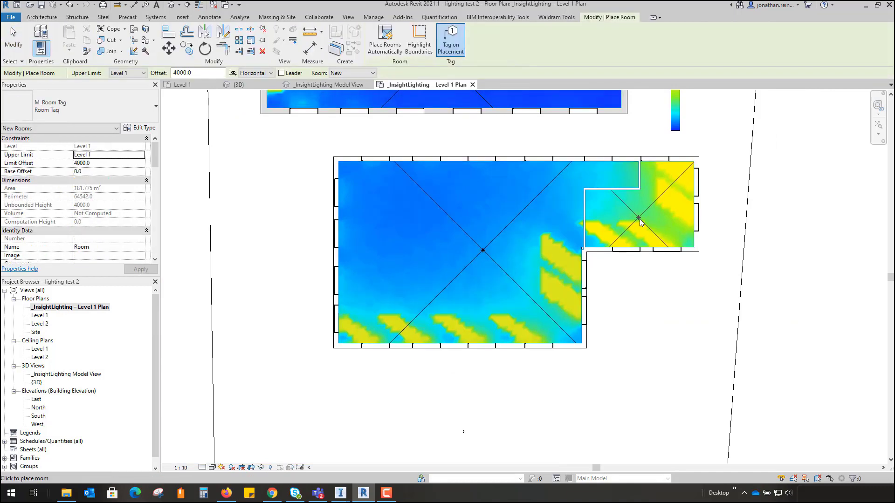
key(Escape)
key(Escape)
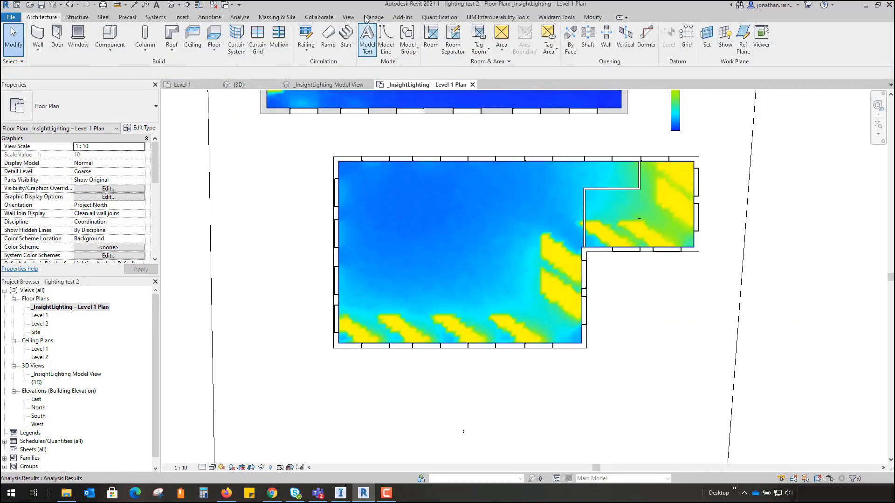
- Open the cloud Lighting analysis, view the analysis list, then cancel back to the 3D results view
click(240, 17)
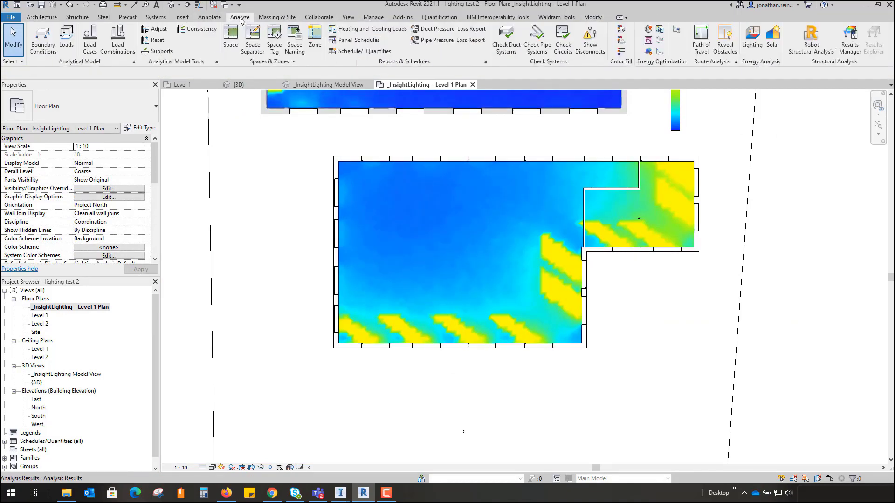
click(752, 33)
click(488, 205)
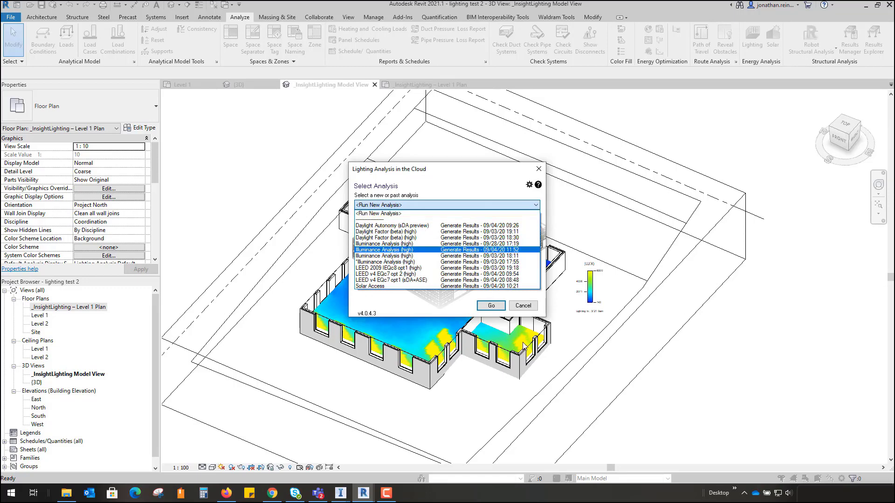
click(554, 345)
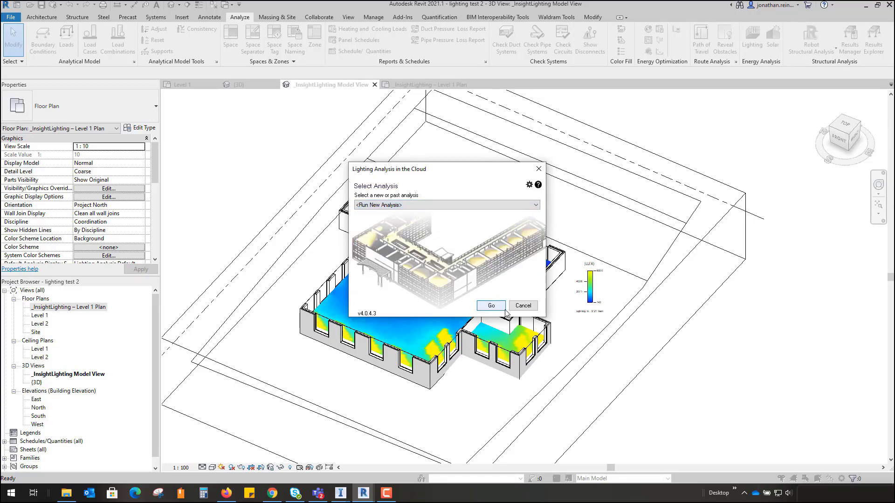
click(523, 305)
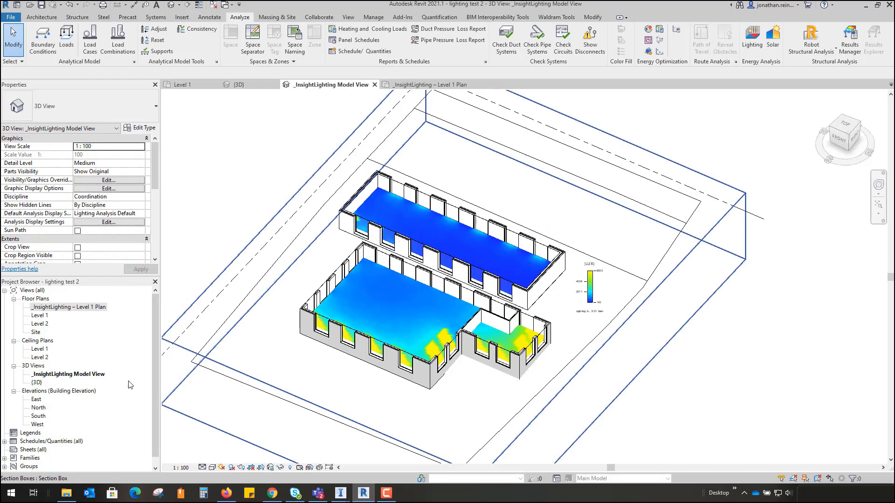
scroll(35, 381, down, 1)
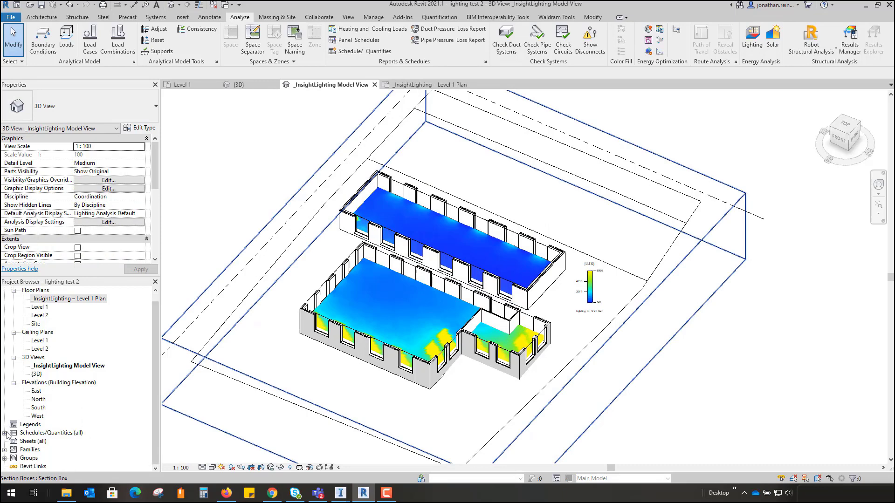
- Check the new 39 m² room in the _InsightLighting Room Schedule, then reopen the Level 1 Plan
click(4, 433)
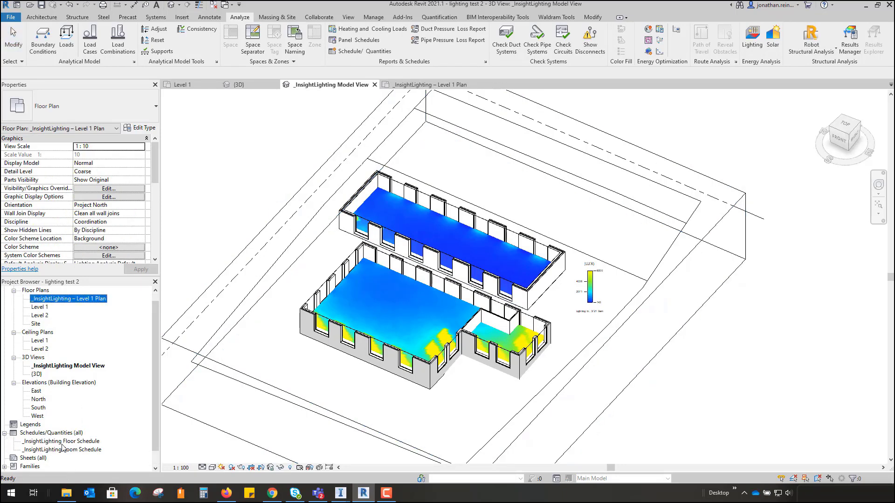
double_click(64, 448)
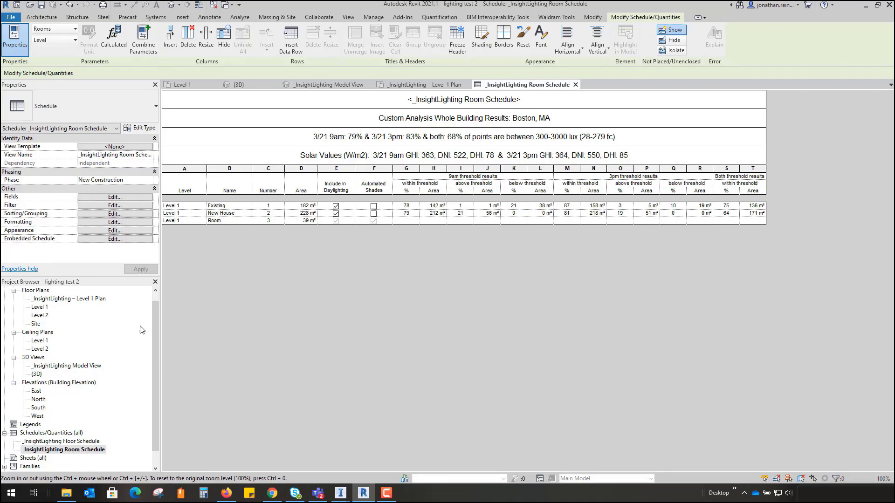
double_click(70, 298)
- Load the 09/03/20 18:11 Illuminance Analysis (high) results without saving the raw result files
scroll(469, 315, down, 3)
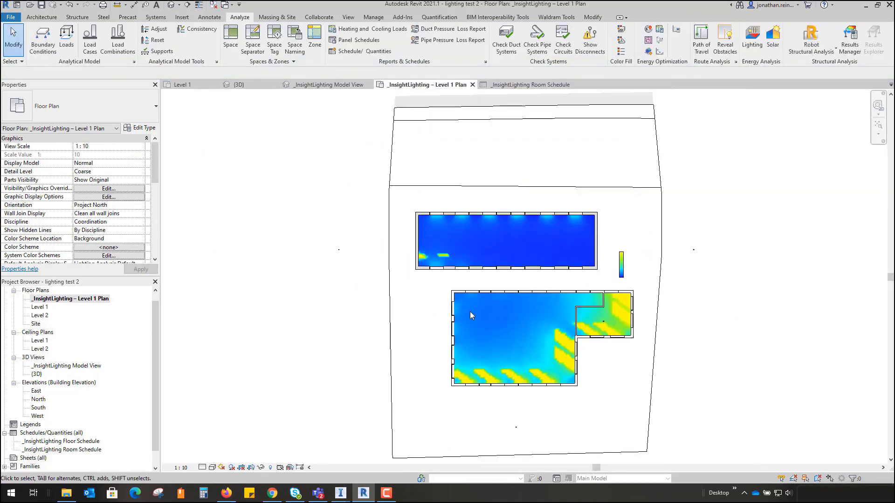
scroll(553, 360, up, 2)
click(754, 32)
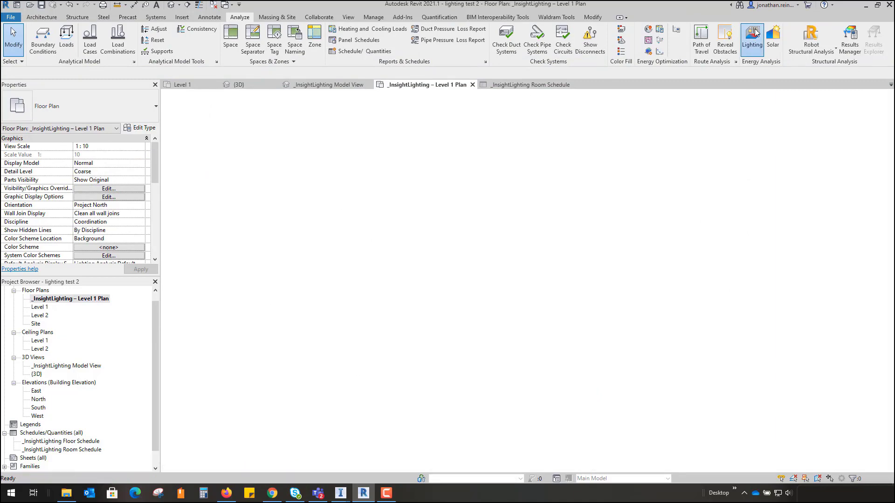
click(481, 206)
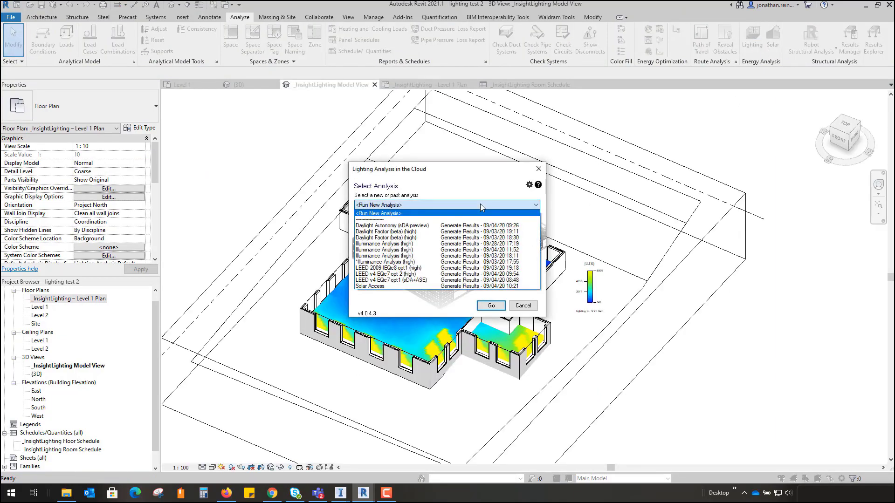
click(394, 257)
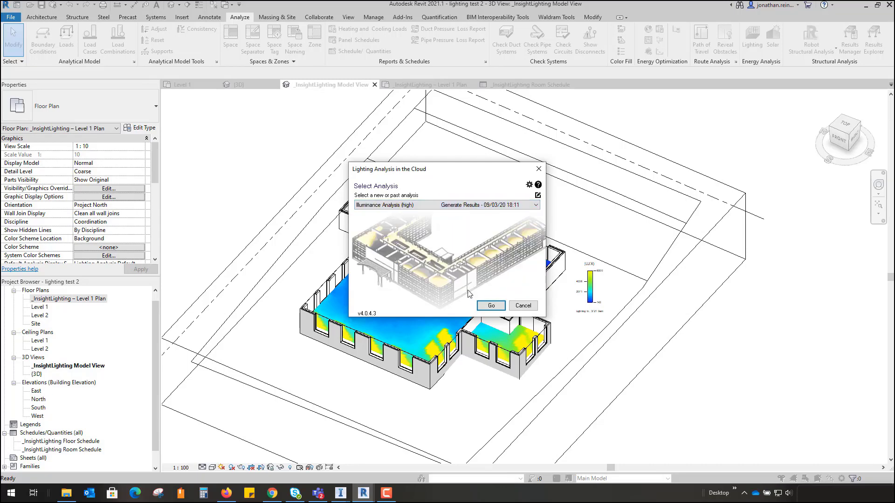
click(492, 306)
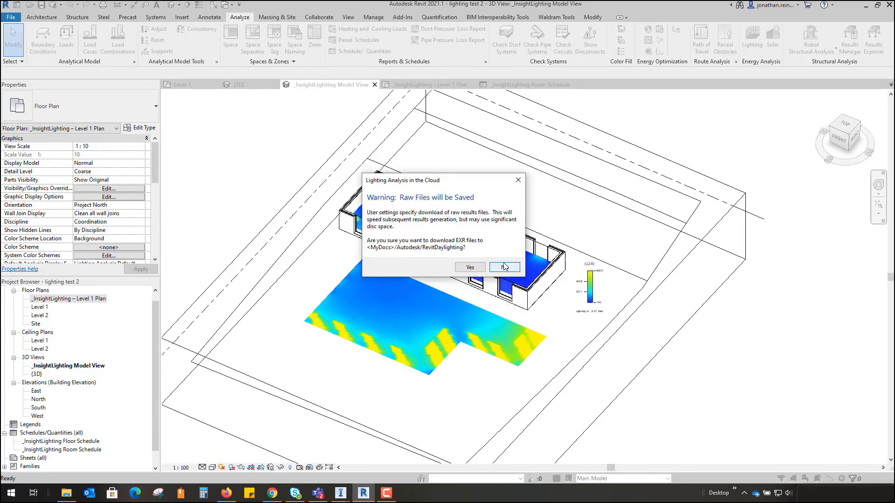
click(504, 266)
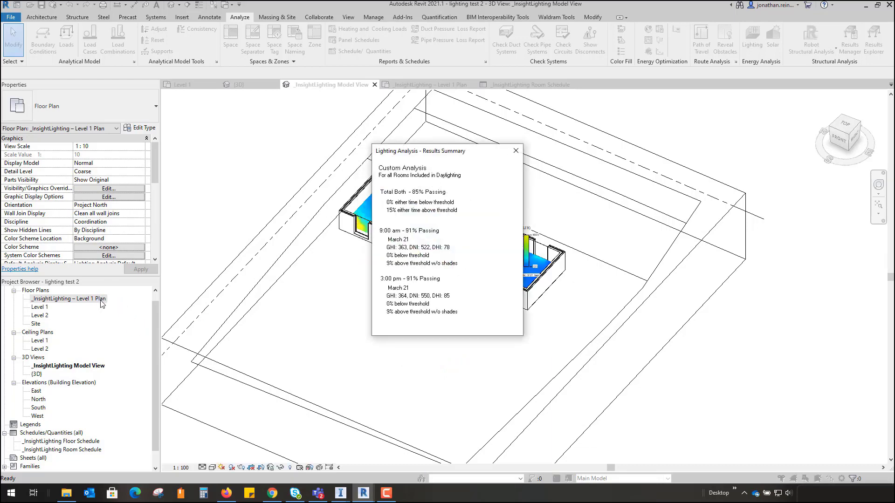
- Close the results summary and inspect the upper floor's illuminance results in 3D
click(515, 150)
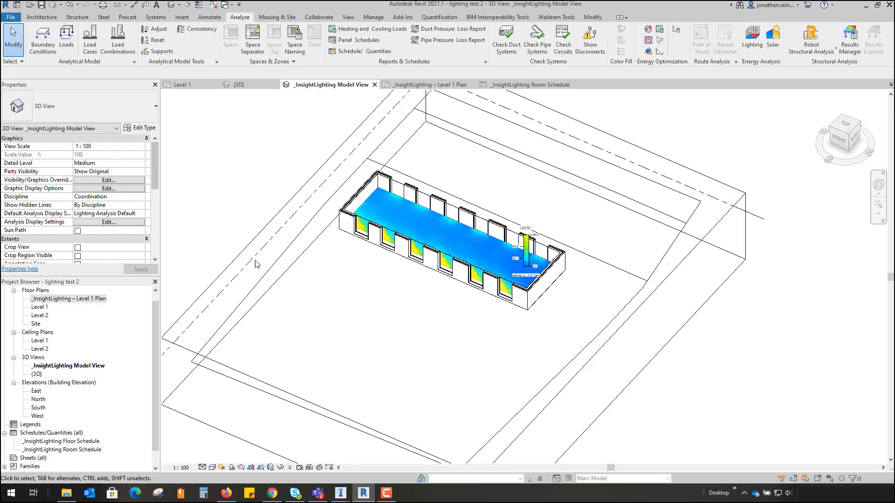
scroll(131, 224, down, 5)
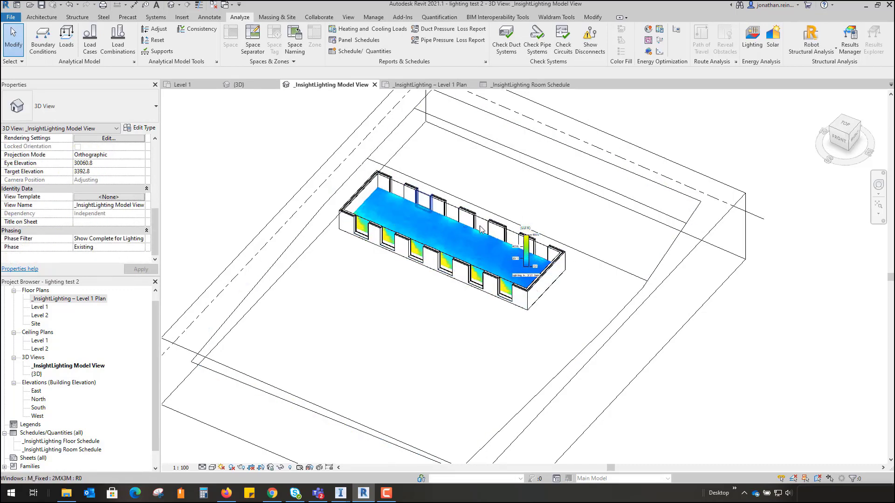
scroll(419, 210, up, 5)
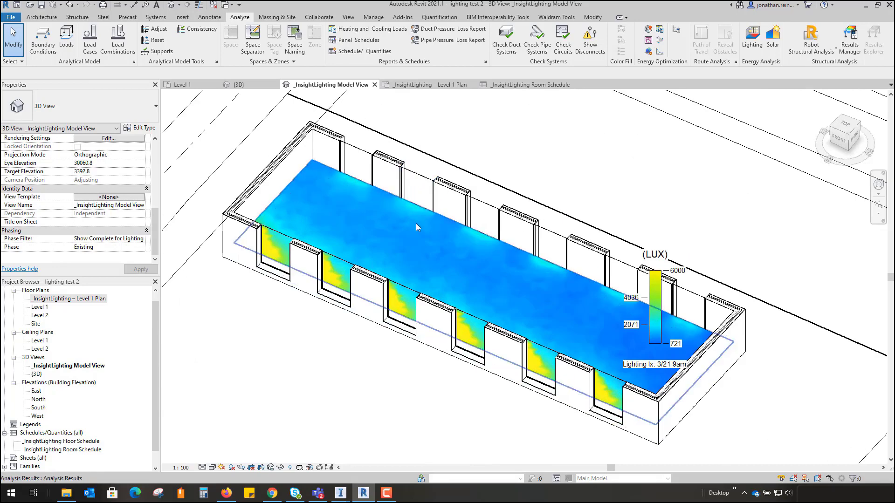
click(415, 227)
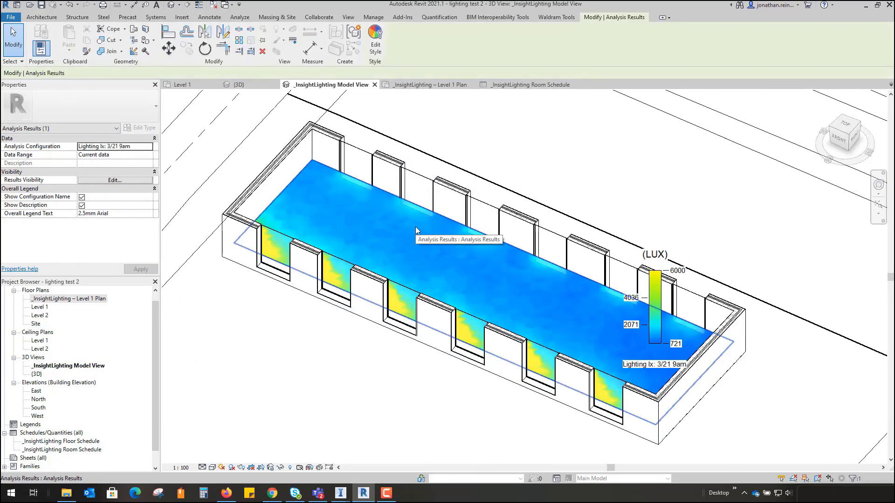
scroll(415, 227, down, 5)
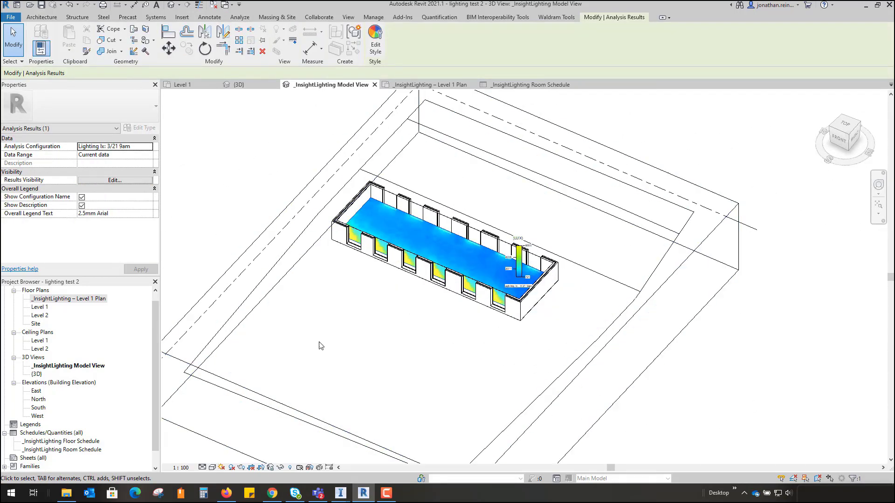
click(217, 129)
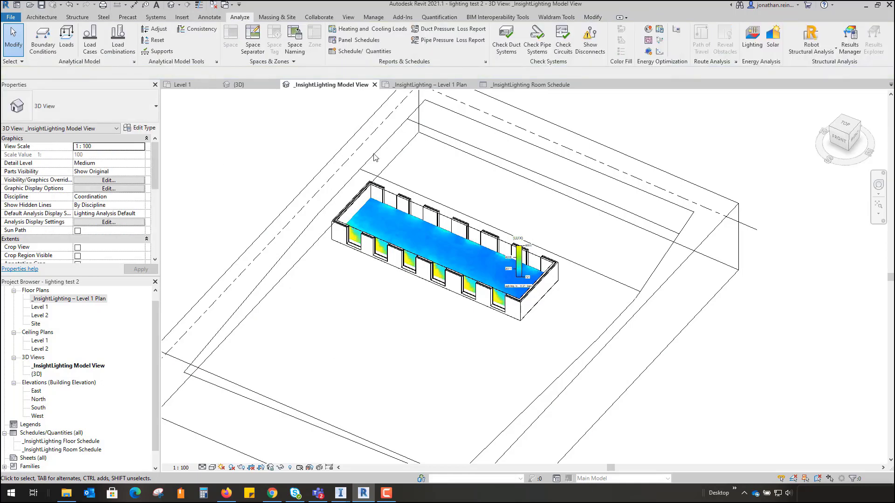
- Centre the lit upper-floor room in the Level 1 Plan and reopen the cloud lighting analysis
double_click(71, 298)
scroll(505, 268, down, 5)
scroll(100, 190, down, 3)
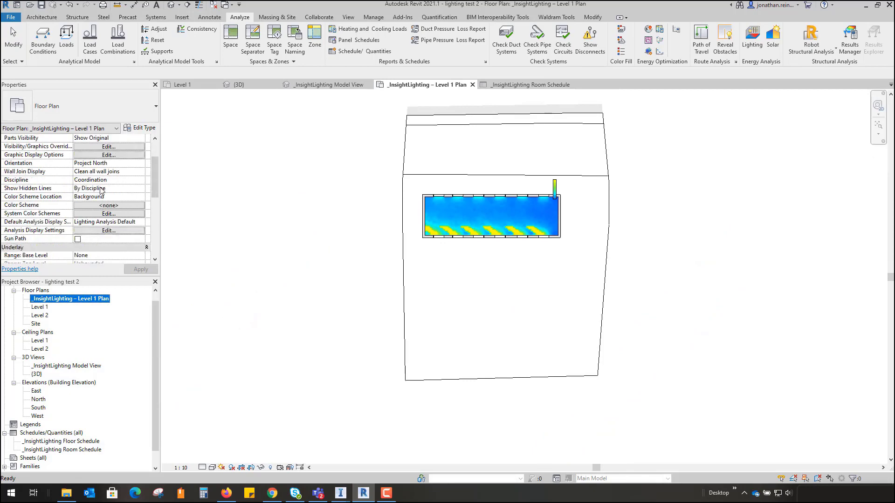
scroll(107, 210, down, 5)
scroll(446, 201, up, 4)
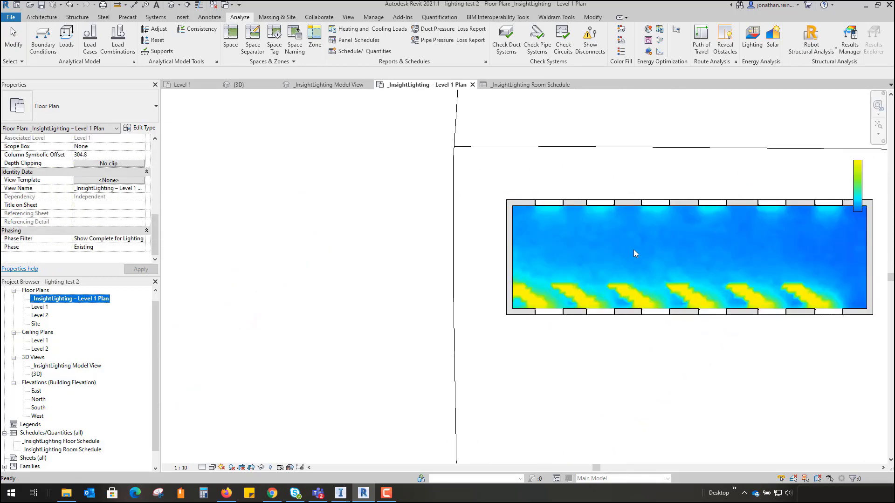
middle_drag(633, 250, 487, 328)
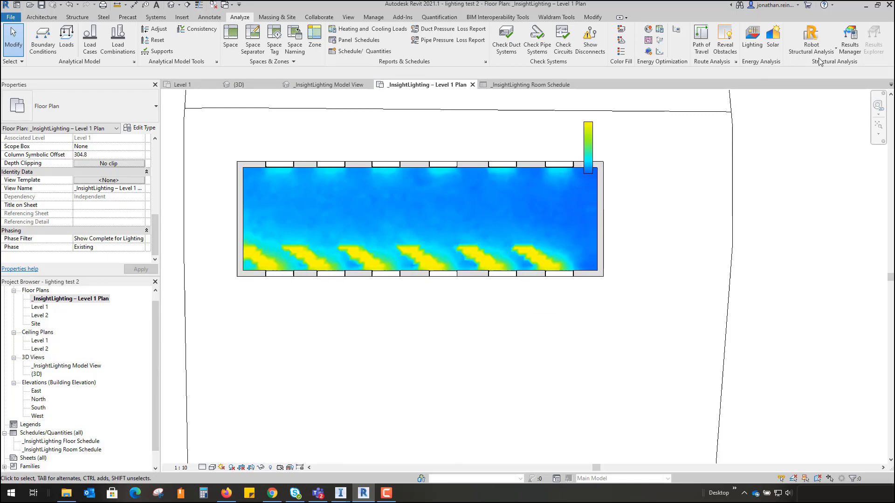
click(745, 39)
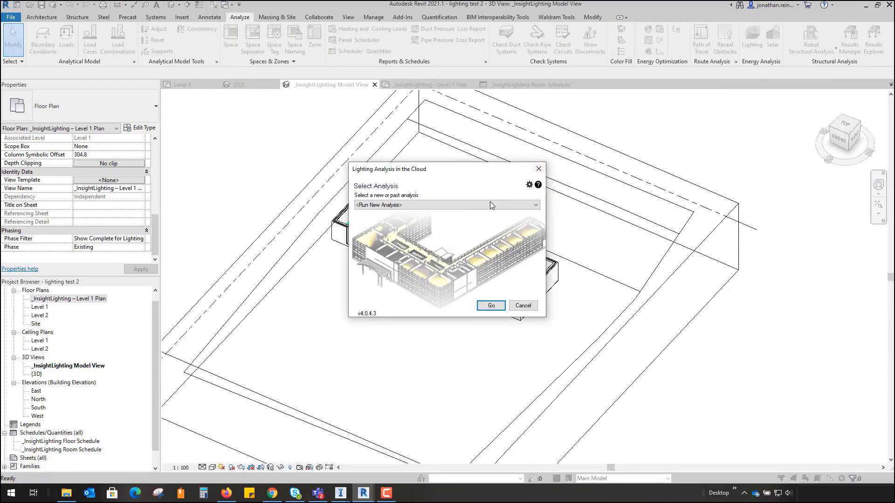
- Load the 09/03/20 17:55 Illuminance Analysis (high) results, skip raw files, and close the summary
click(490, 202)
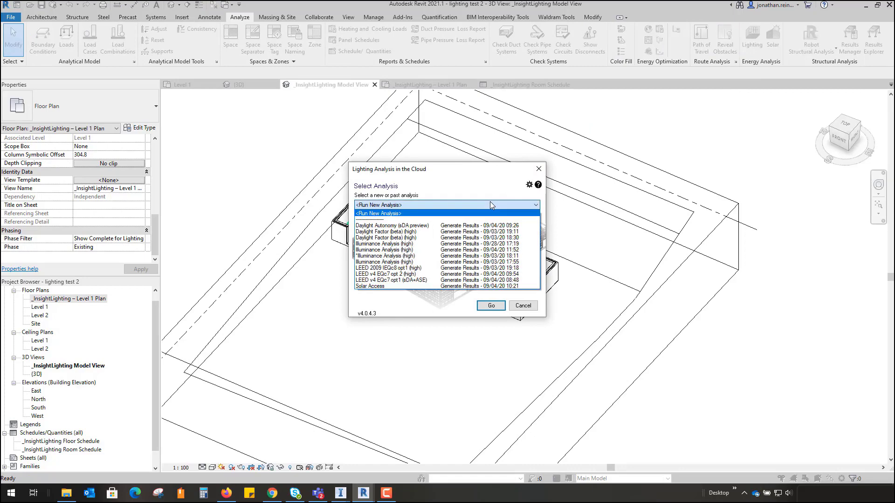
click(417, 262)
click(489, 306)
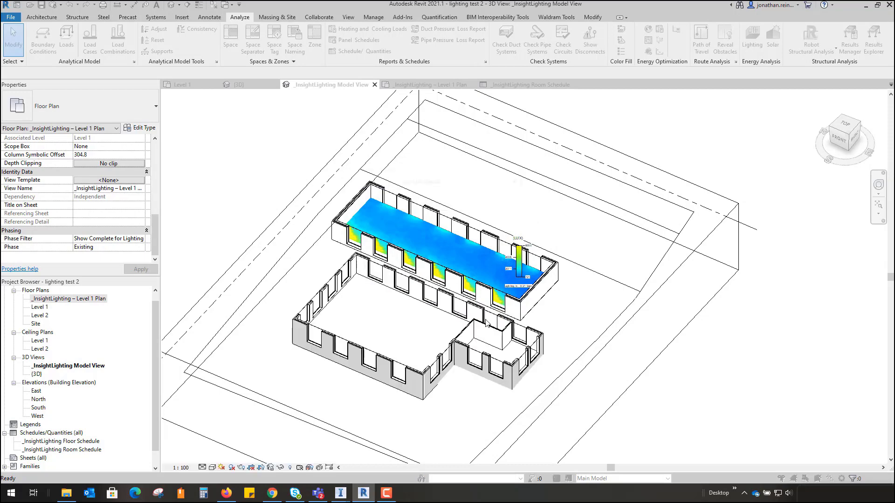
click(506, 268)
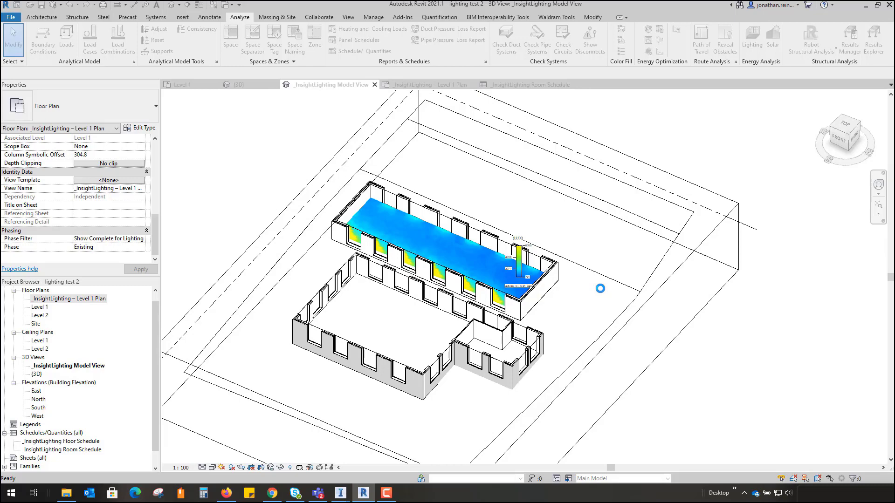
click(514, 147)
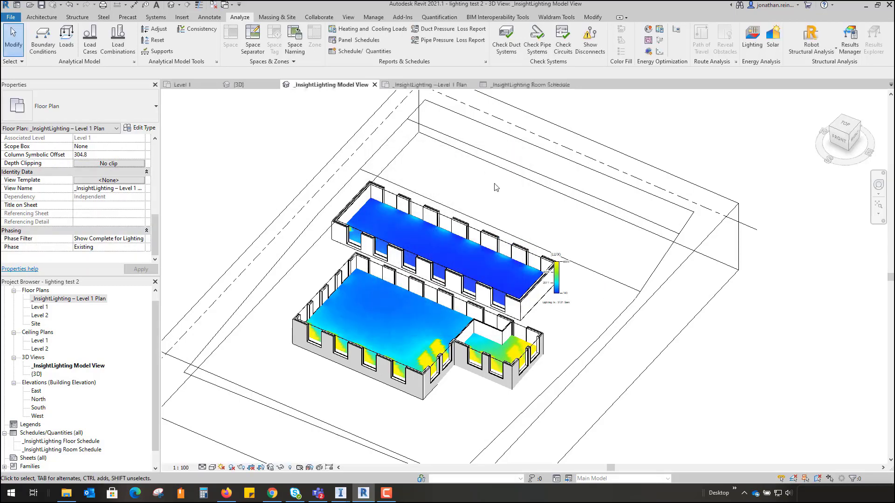
- Orbit the 3D view to a top-down look at both floors' illuminance heatmaps
shift+middle_drag(501, 168, 468, 268)
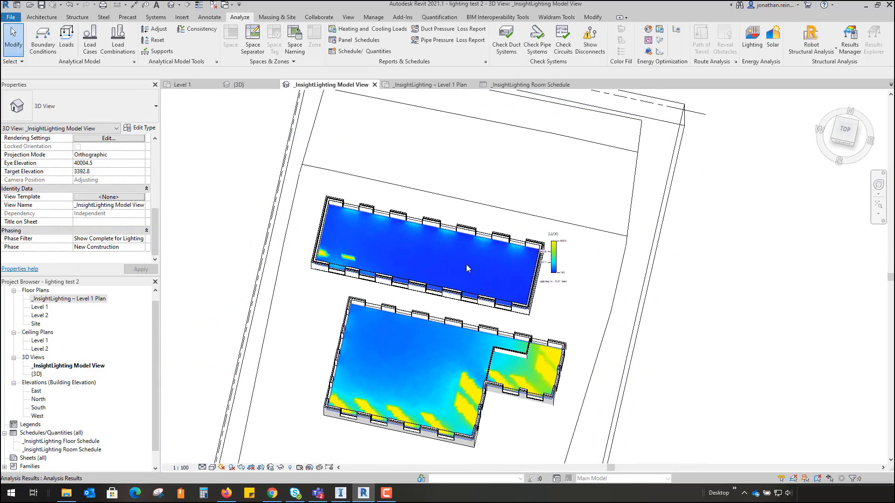